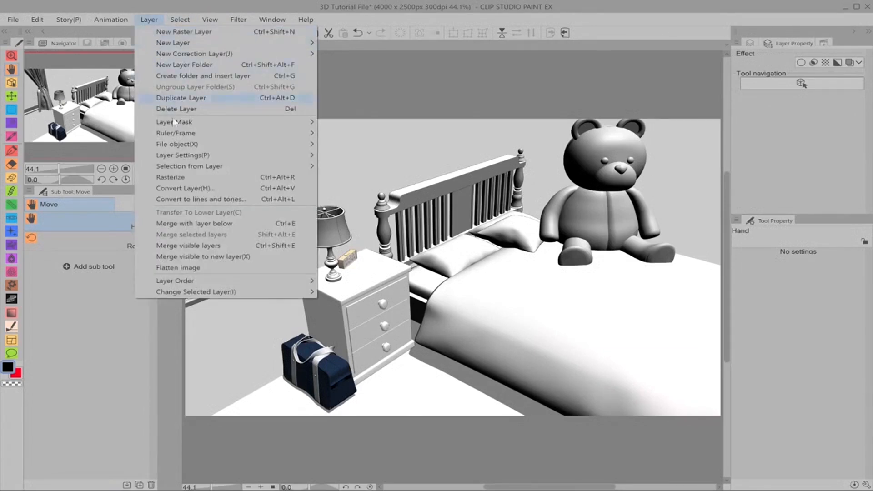
- Start converting the 3D layer to lines and tones, with raster line output and posterization, texture lines, depth and scale-based accuracy off
left_click(218, 200)
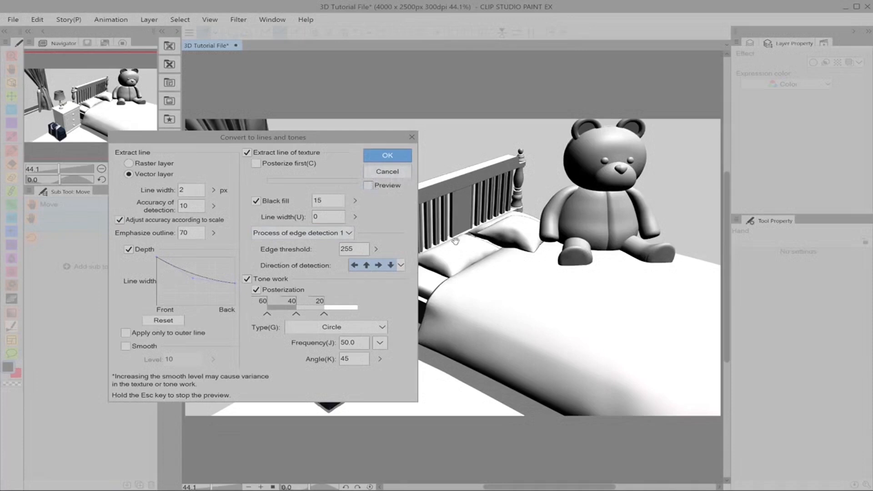
left_click(256, 290)
left_click(247, 152)
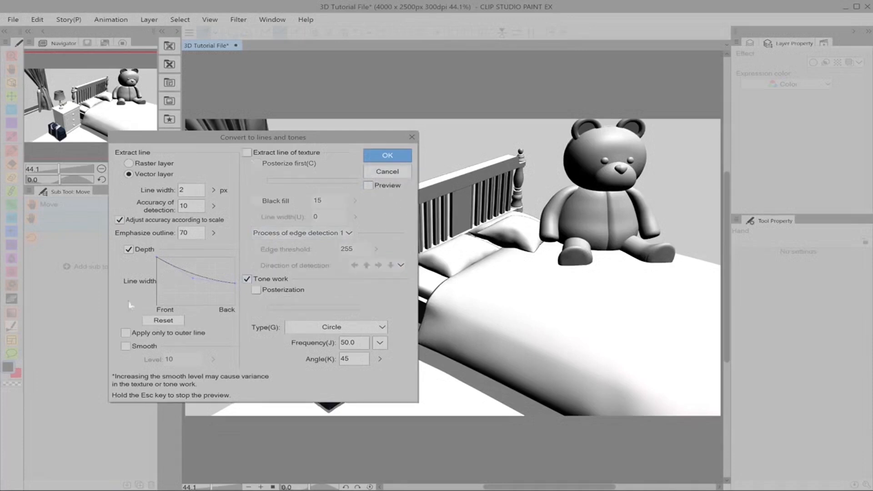
left_click(128, 249)
left_click(120, 219)
left_click(129, 163)
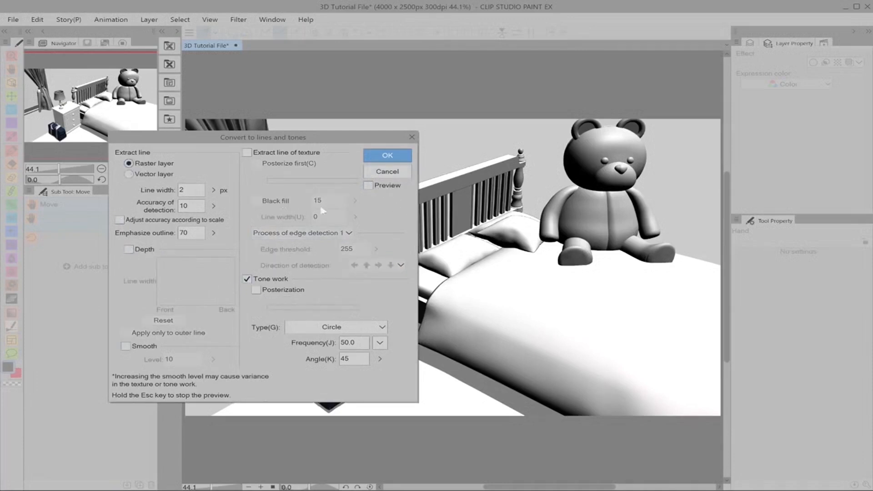
- Set line width to 1 px, accuracy of detection and emphasize outline to 0, and disable tone work
left_click(211, 189)
left_click_drag(211, 189, 216, 256)
left_click(214, 206)
left_click(215, 233)
left_click(242, 240)
left_click(246, 279)
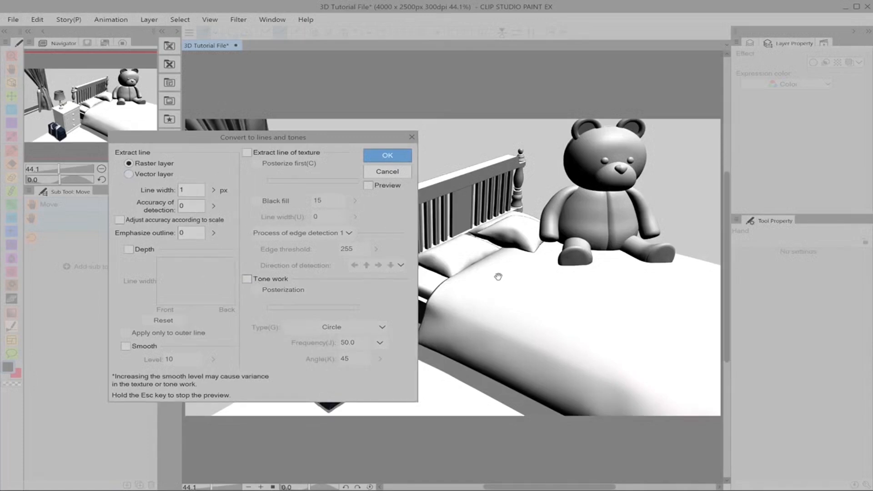
- Enable the preview and compare raster with vector line extraction, leaving the output as a vector layer
left_click(386, 187)
left_click(368, 185)
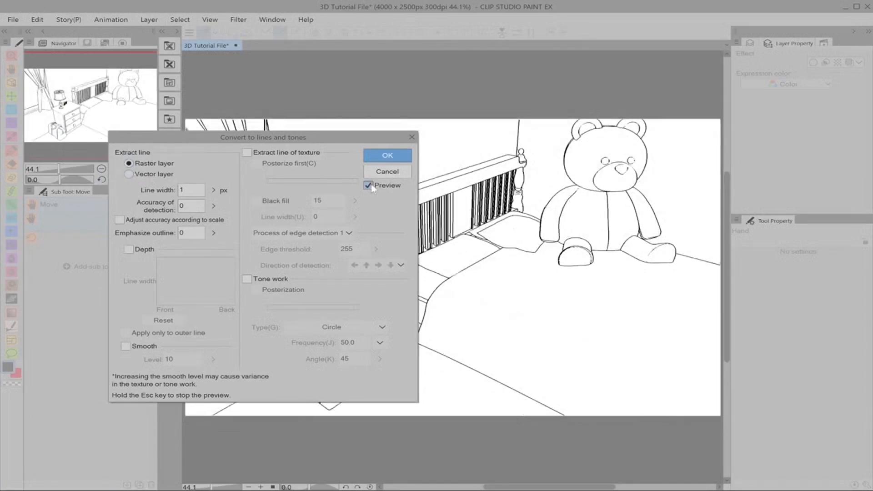
left_click(130, 175)
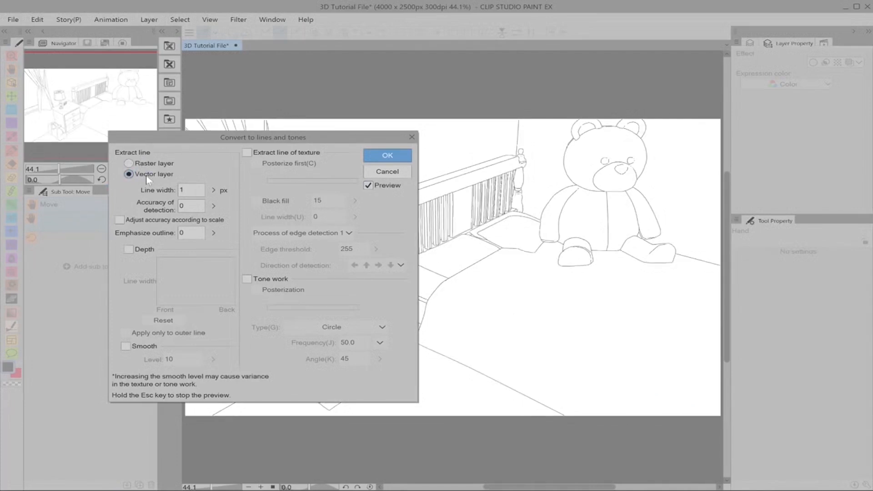
left_click(141, 163)
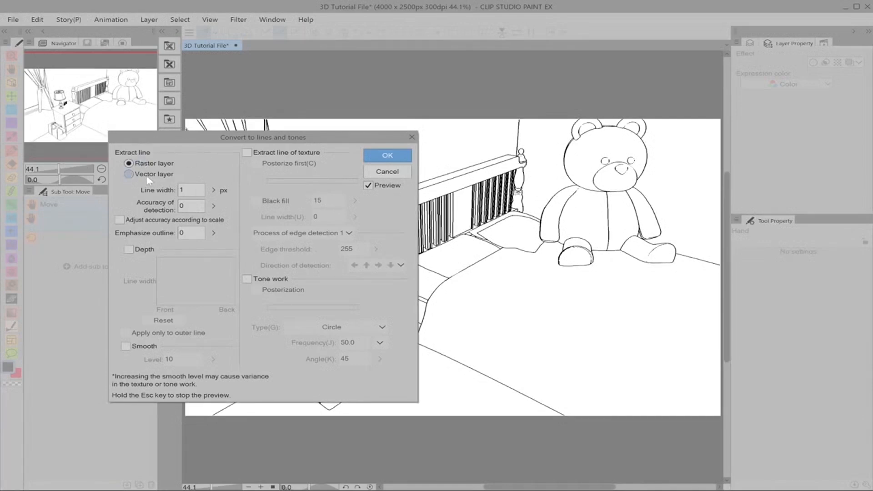
left_click(146, 175)
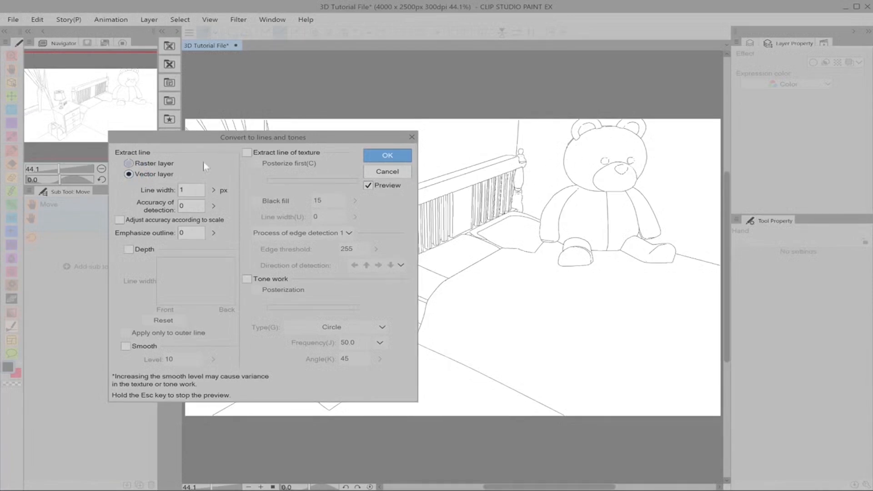
left_click(160, 164)
left_click(161, 171)
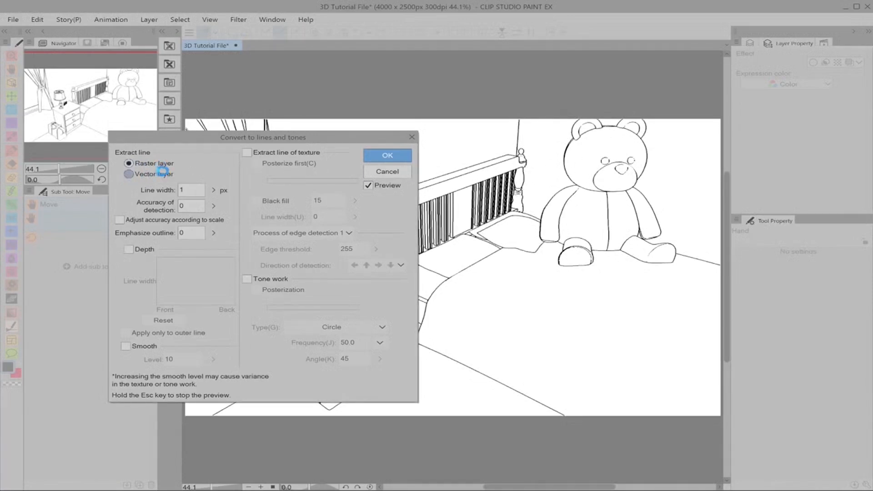
- Raise the vector line width to 10 px to preview thicker lines
left_click(213, 190)
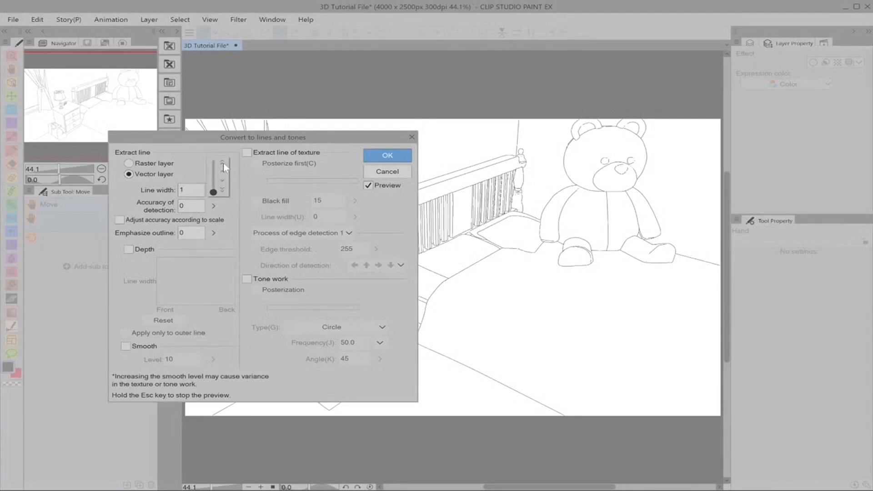
left_click(223, 160)
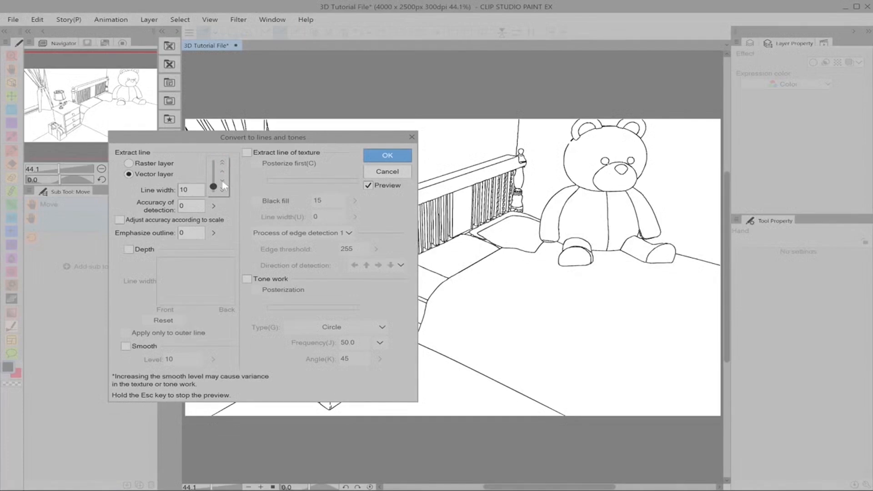
mouse_move(213, 187)
left_mouse_down()
mouse_move(214, 157)
mouse_move(224, 186)
left_mouse_up()
left_click(224, 181)
left_click(223, 171)
left_click(203, 164)
- Try a line width of 100 px and settle on 7 px for the vector lines
left_click_drag(188, 190, 168, 190)
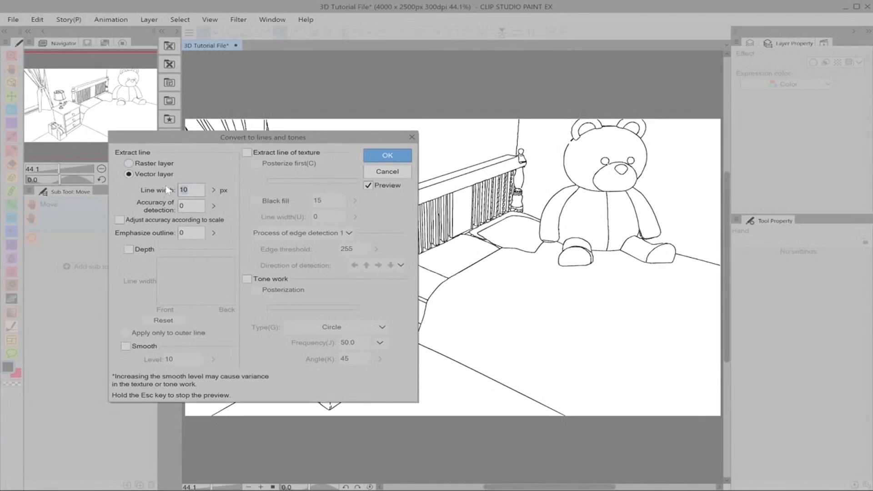
type("100")
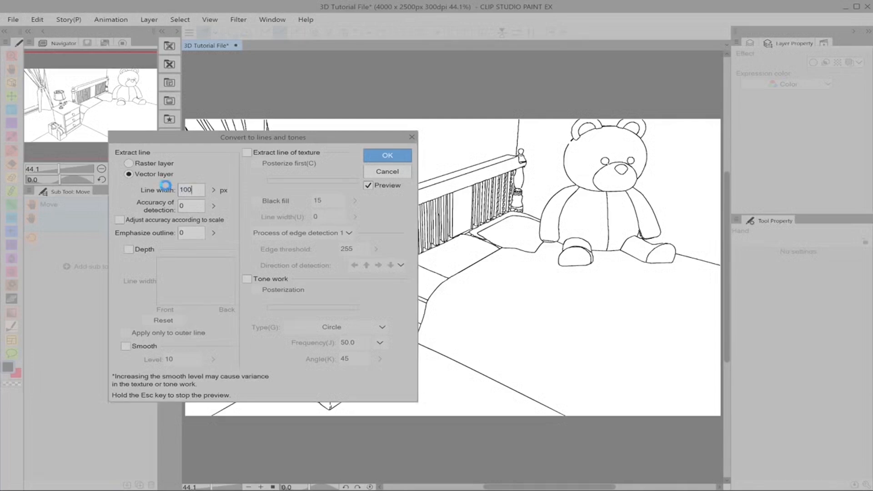
key("Return")
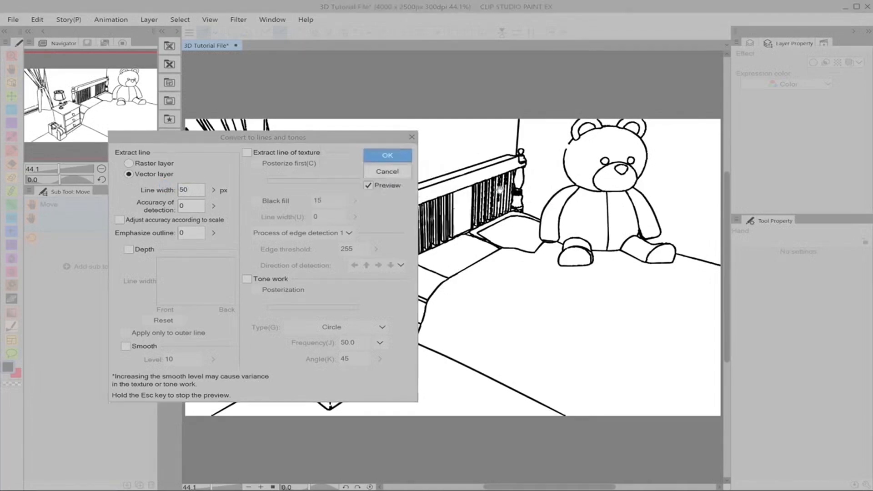
type("7")
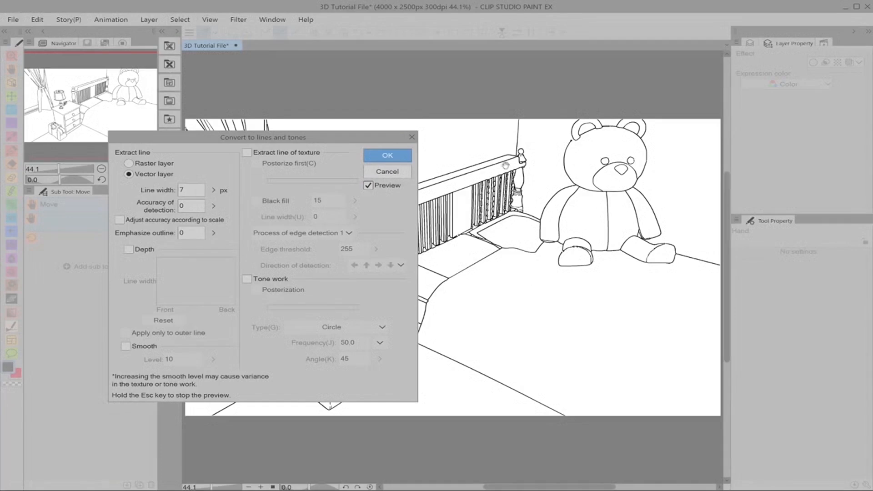
- Raise the accuracy of detection to 100 and reduce it in stages to 50 to compare the previewed lines
left_click(214, 207)
left_click_drag(215, 208, 211, 163)
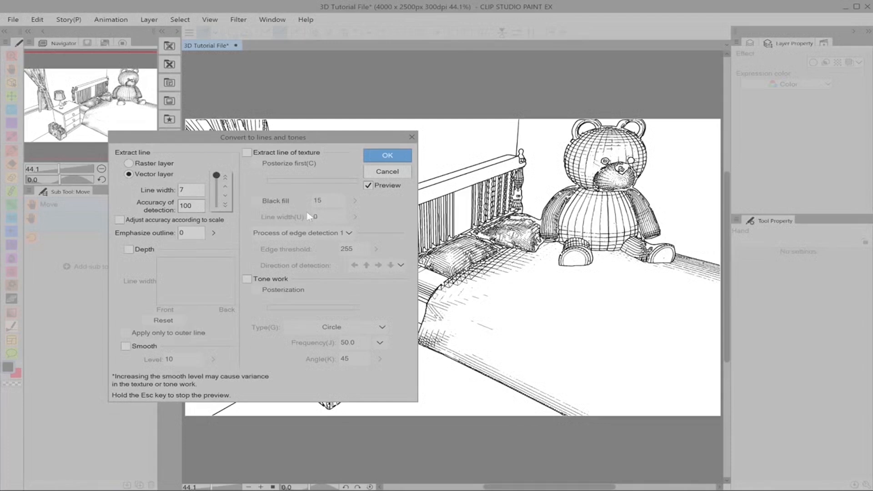
left_click(225, 206)
left_click(225, 206)
left_click(225, 205)
left_click(225, 205)
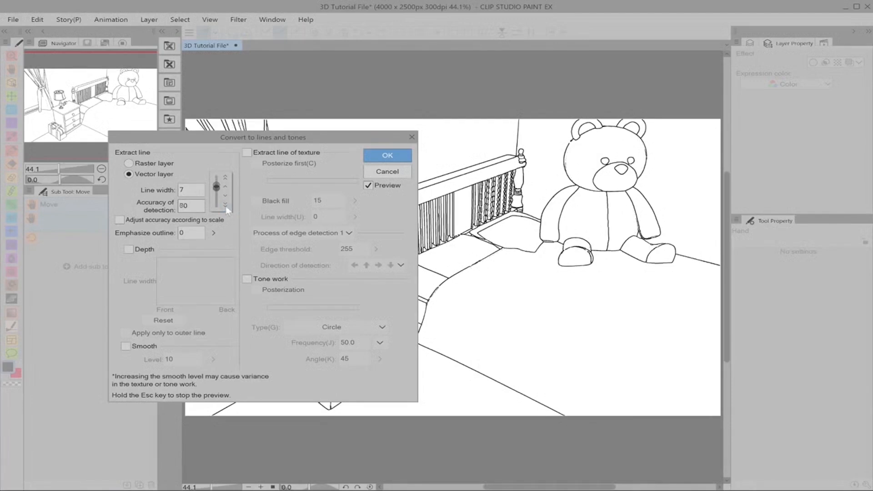
left_click(225, 205)
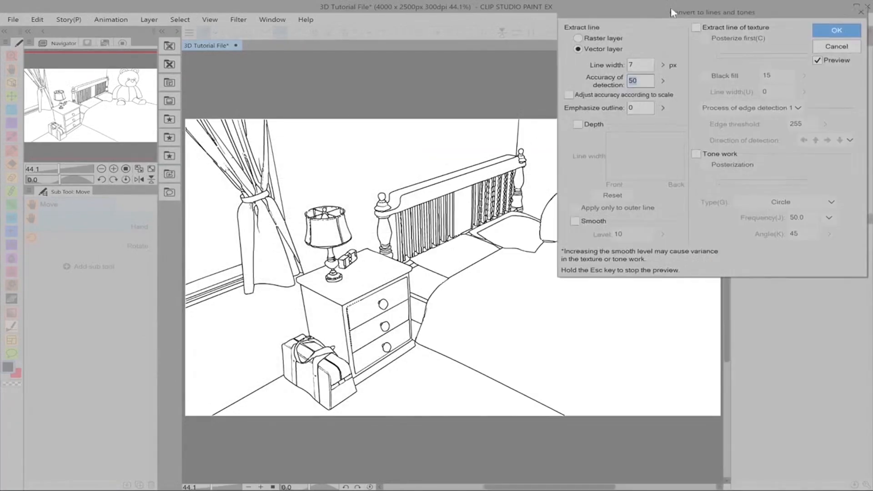
- Lower the accuracy of detection to 20 and further to 0 while checking the whole room in the preview
left_click_drag(663, 81, 662, 92)
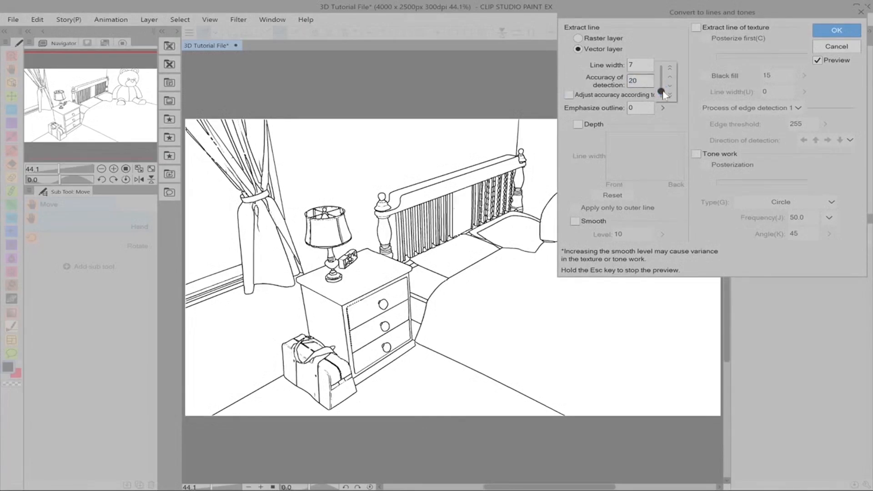
left_click(669, 95)
left_click(669, 96)
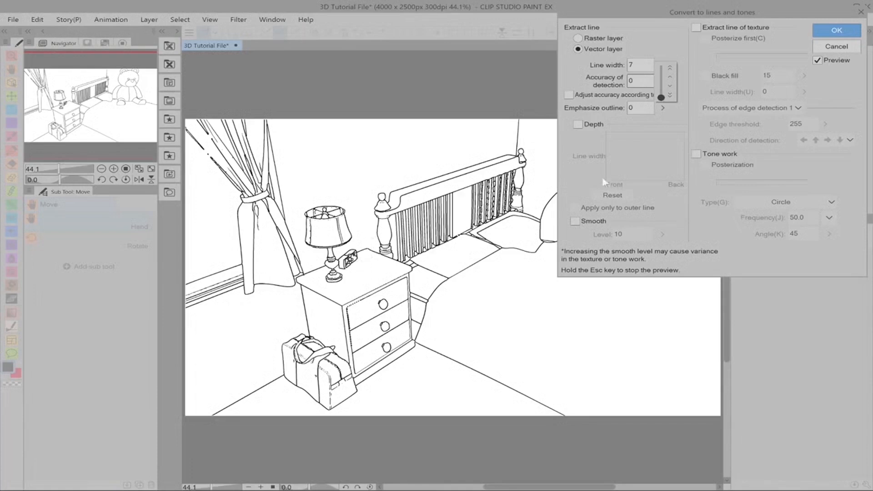
- Compare the accuracy of detection at 100, 90 and 0, and set it to 10
left_click_drag(661, 97, 662, 54)
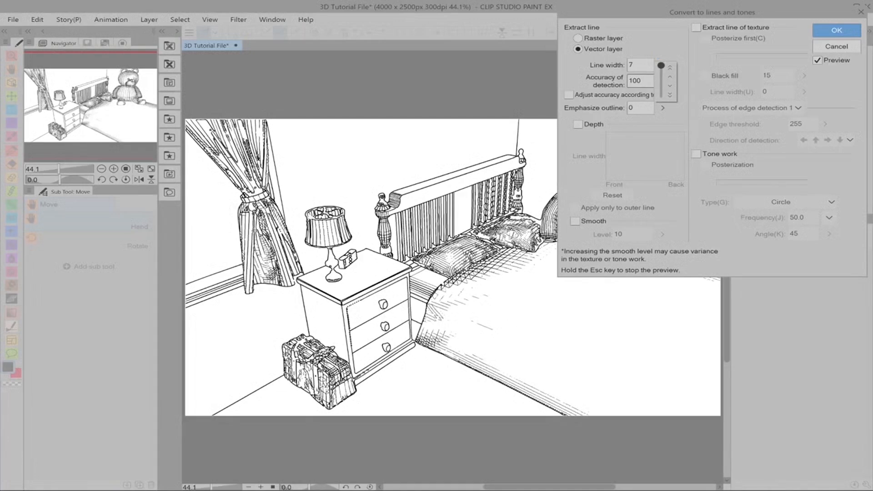
left_click(669, 95)
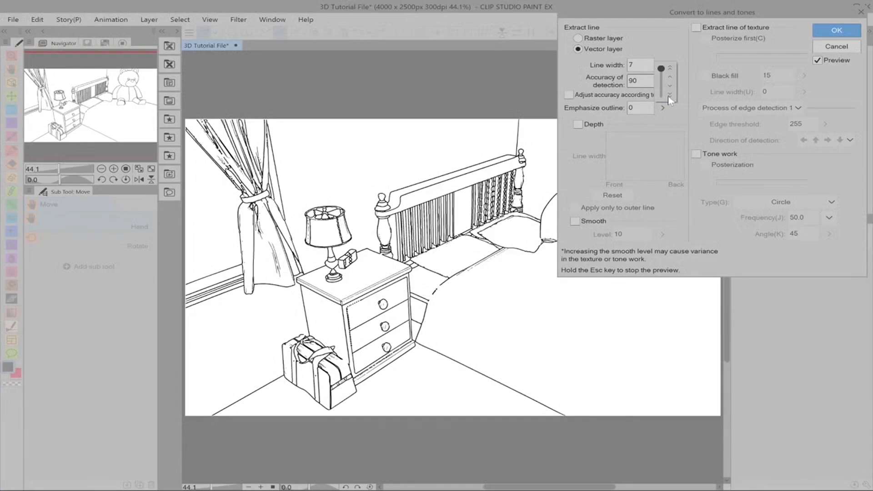
left_click(668, 96)
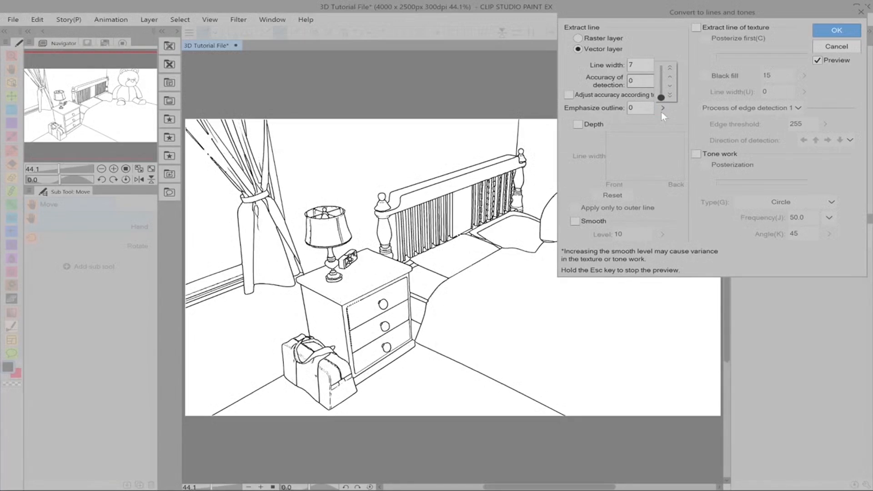
left_click(669, 67)
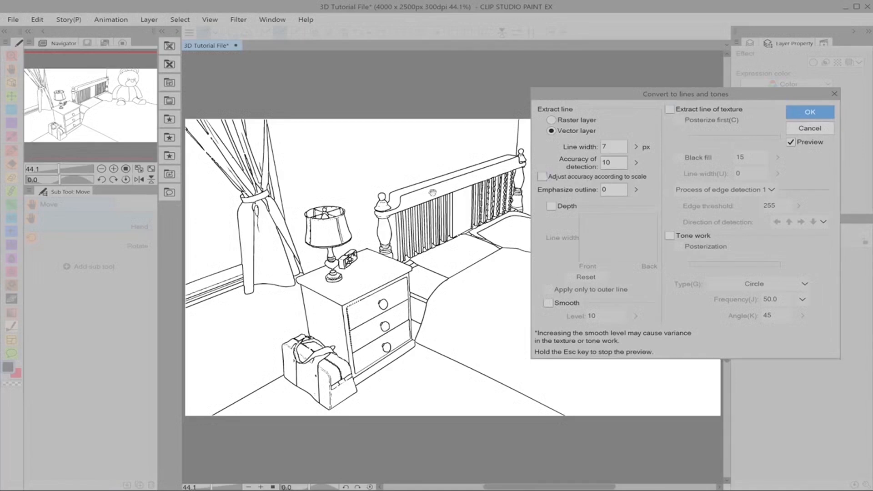
- Try adjusting the detection accuracy according to scale and compare the preview with the option on and off
left_click(572, 177)
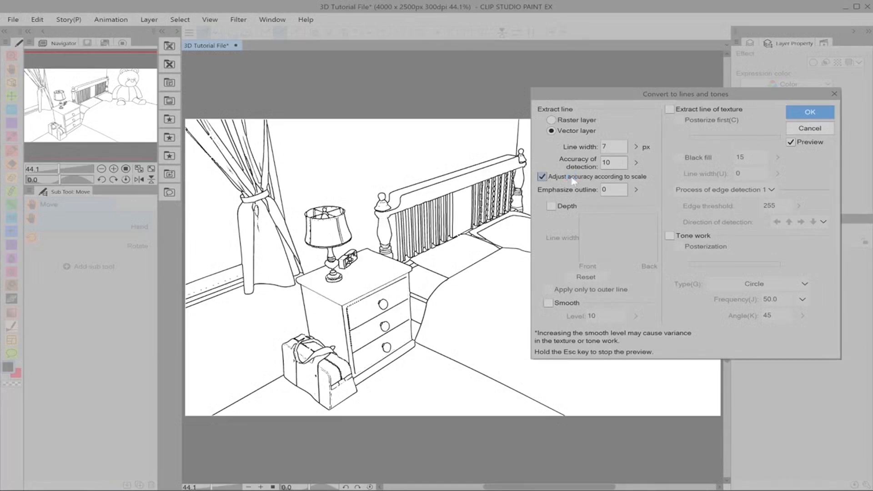
left_click(574, 179)
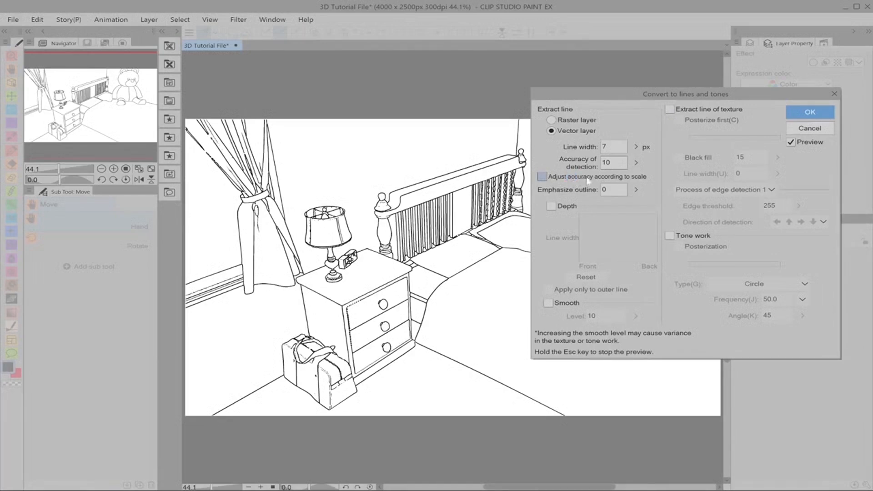
left_click(541, 176)
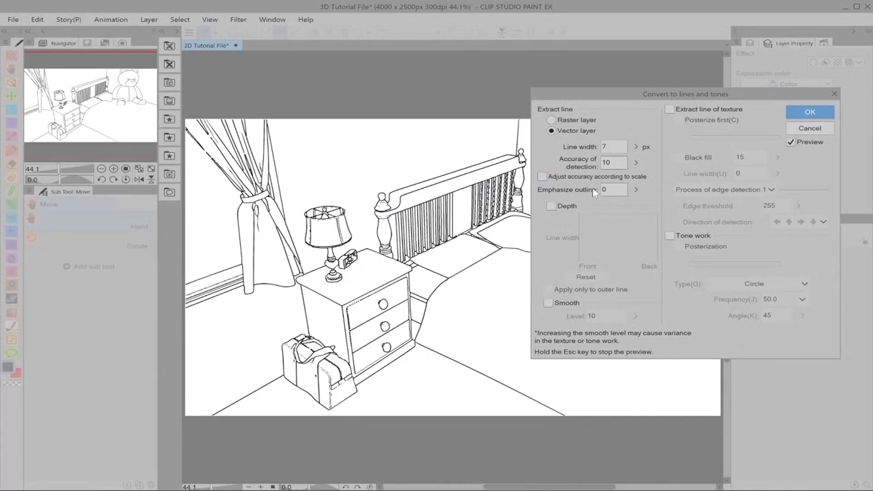
- Try different outline emphasis levels and set emphasize outline to 10
left_click(636, 189)
left_click(646, 162)
left_click_drag(638, 161, 638, 199)
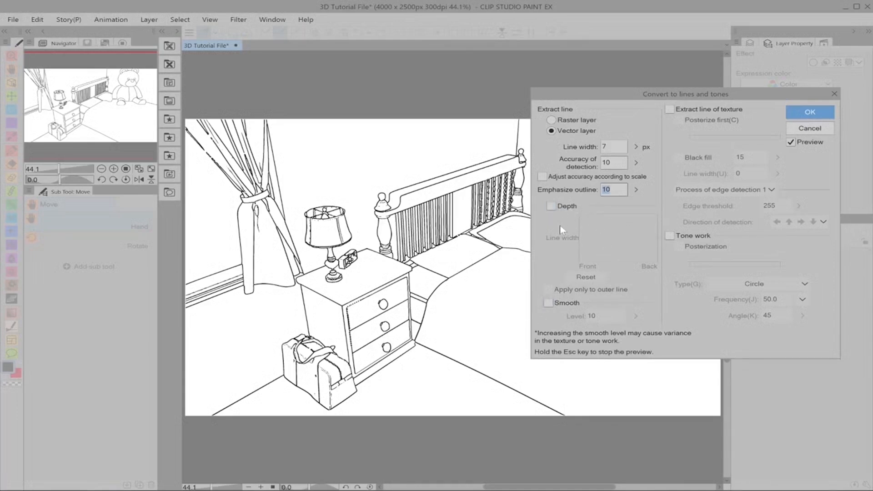
- Enable depth-based line width and test the curve's front end at minimum before restoring it to maximum
left_click_drag(626, 94, 658, 208)
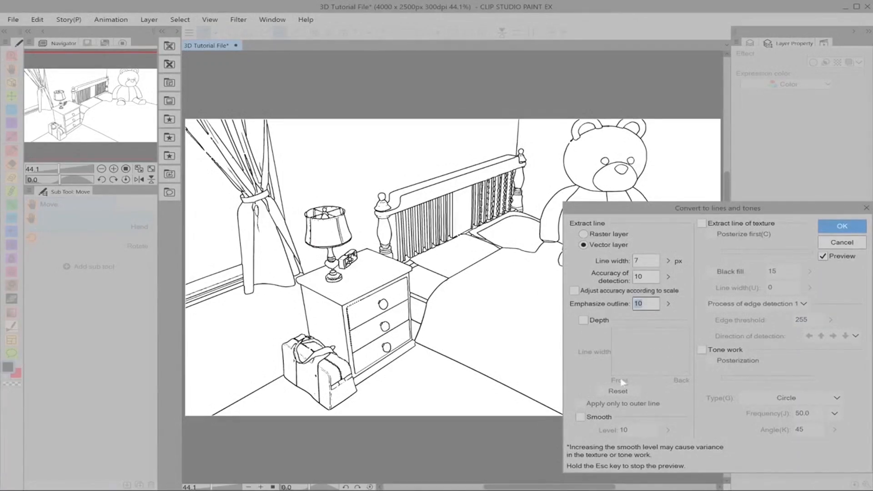
left_click(584, 320)
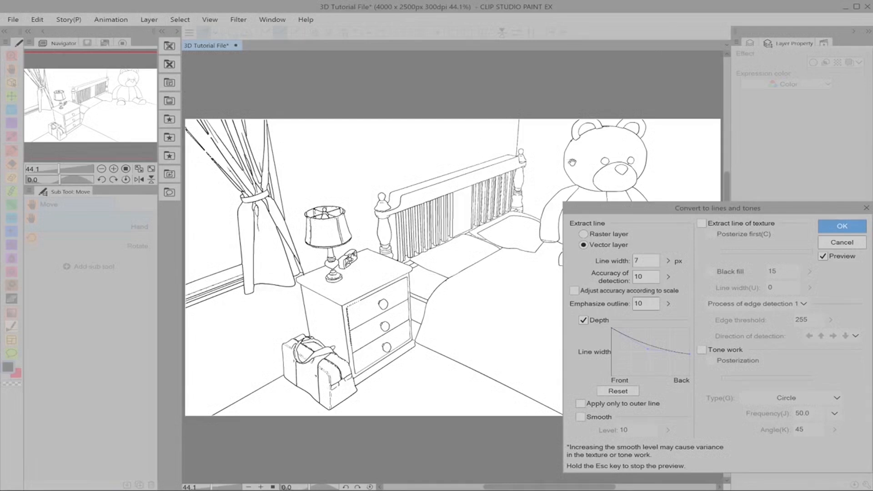
left_click_drag(612, 328, 612, 376)
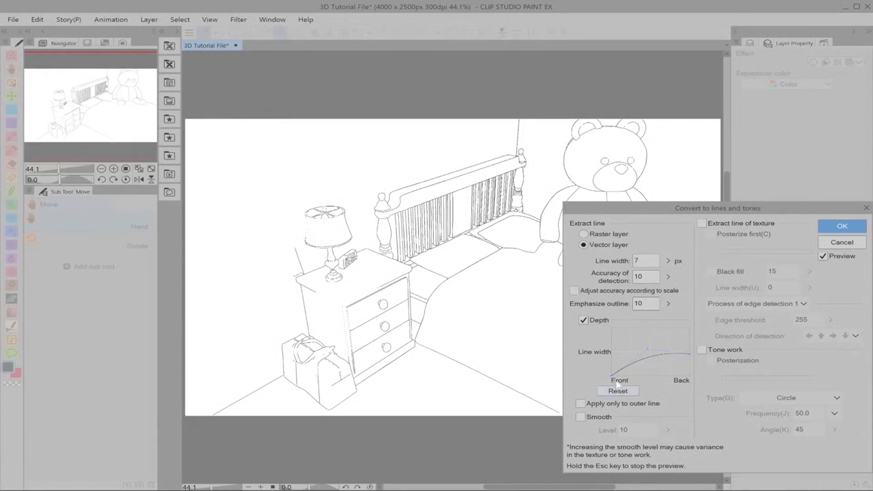
left_click_drag(612, 375, 591, 334)
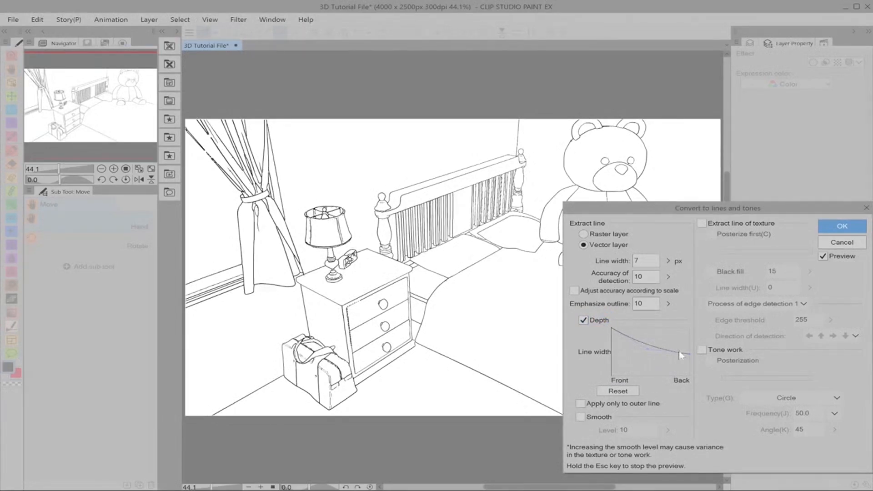
- Test a nearly flat, low depth curve, and reshape it with the front end at maximum and the back end slightly below the middle
left_click(617, 391)
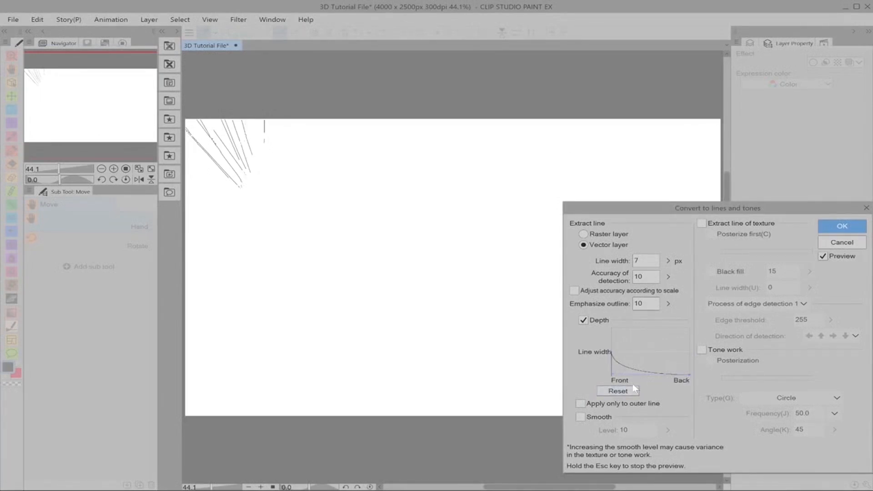
left_click_drag(612, 360, 611, 328)
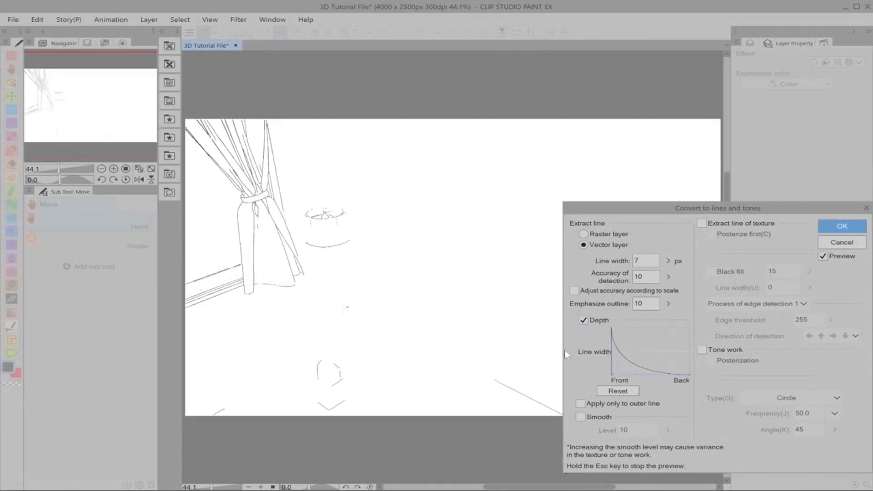
left_click_drag(633, 363, 695, 356)
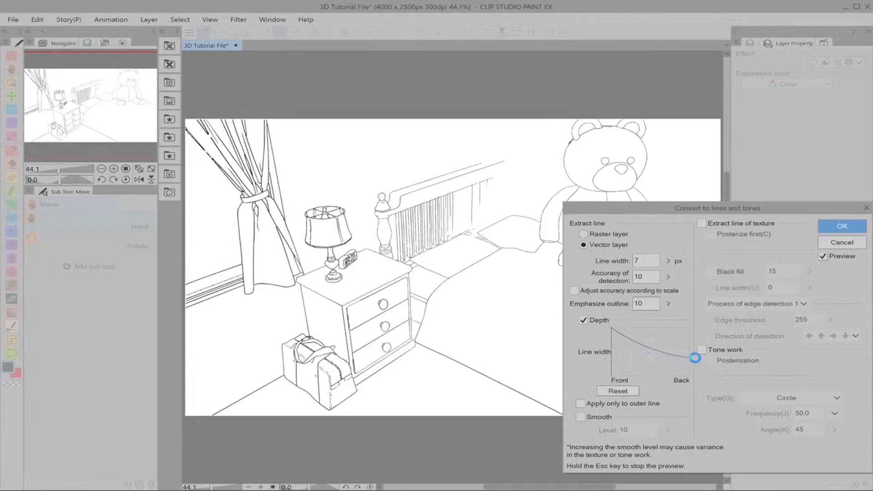
- Straighten the depth curve into an even slope, disable depth, and set the line width to 5 px
left_click_drag(682, 351, 580, 328)
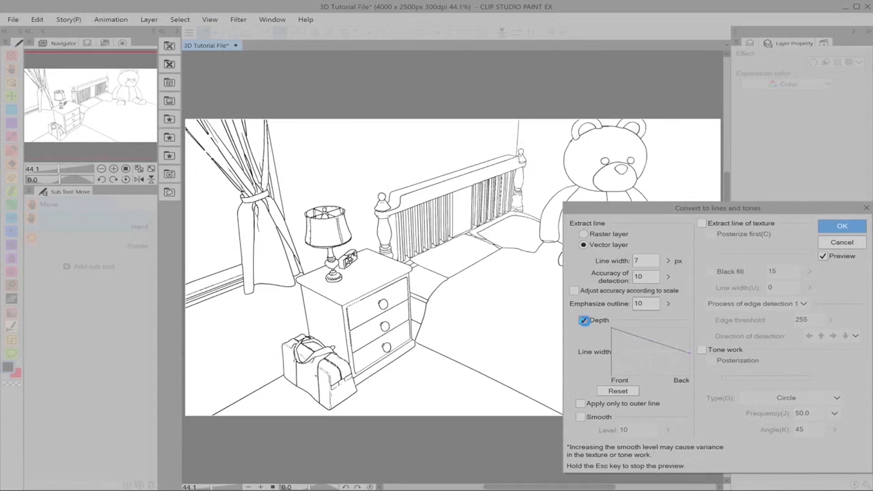
left_click(584, 321)
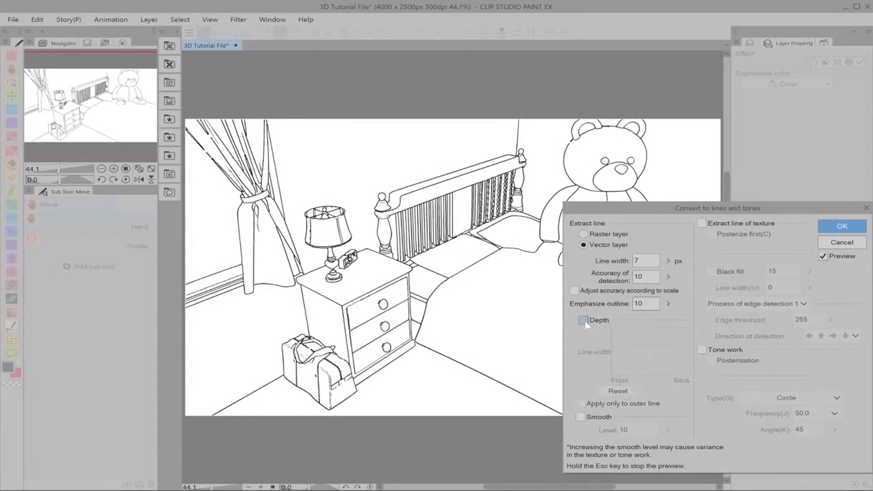
left_click(668, 262)
left_click(678, 257)
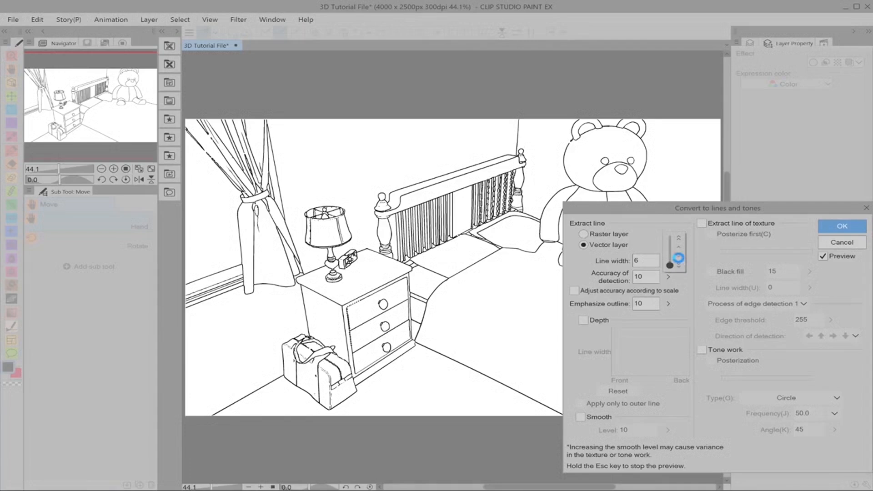
left_click(679, 257)
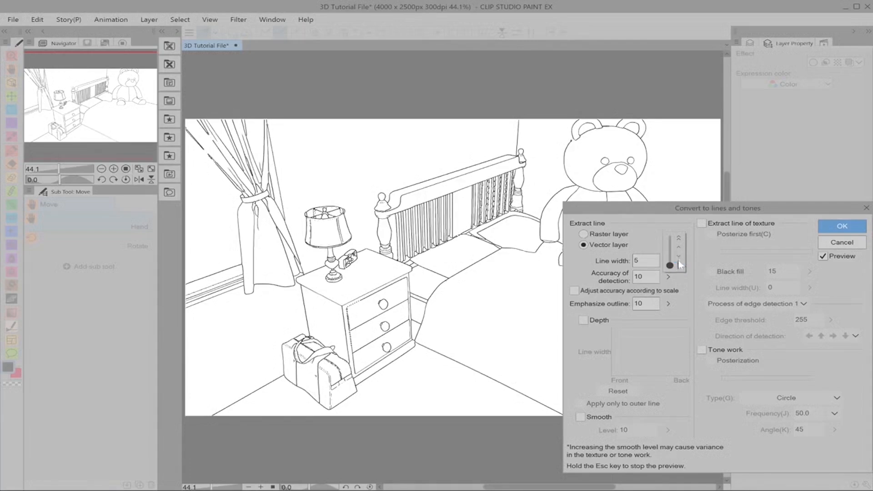
- Re-enable depth-based line width and apply it only to the outer lines
left_click(587, 321)
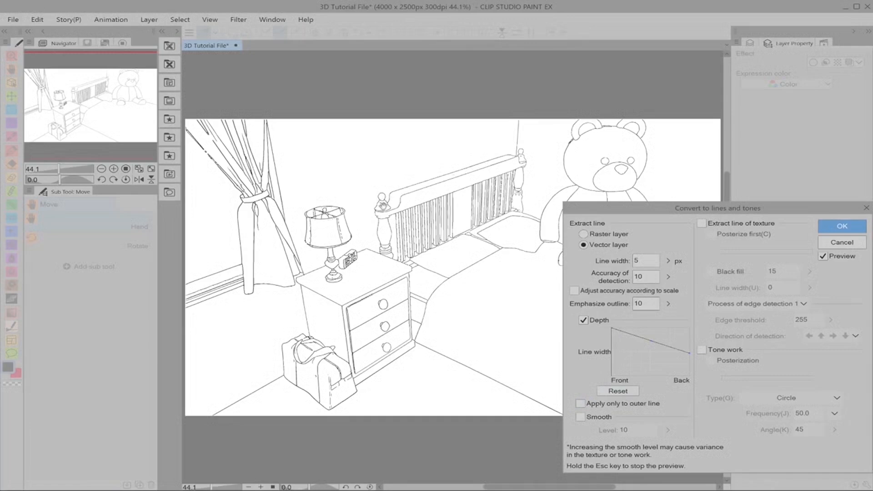
left_click(580, 404)
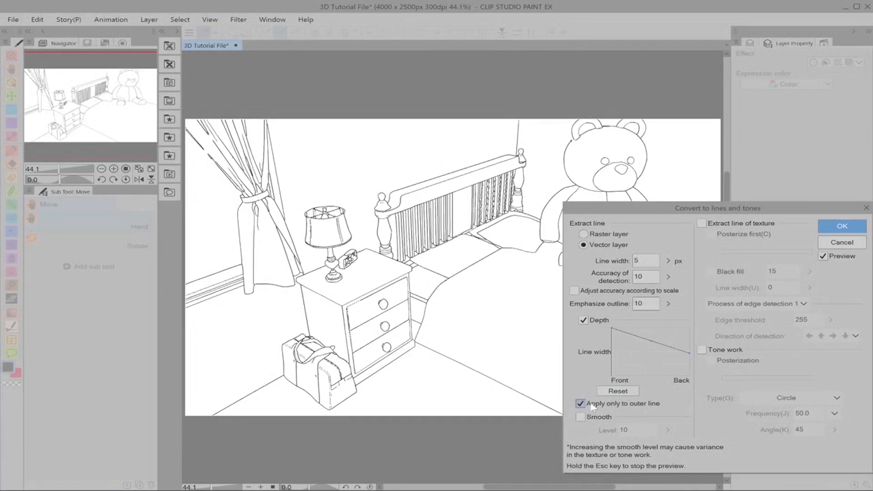
left_click(590, 403)
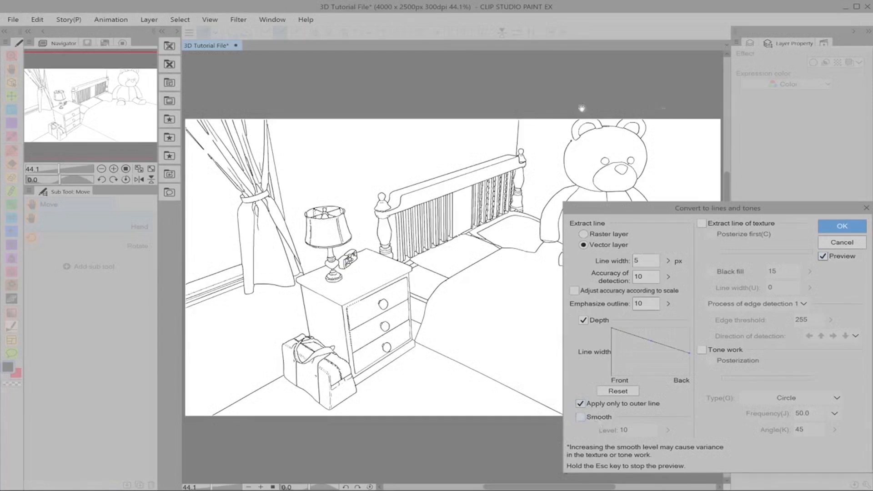
- Try smoothing the extracted lines and compare the preview at levels 1 and 10
left_click(600, 413)
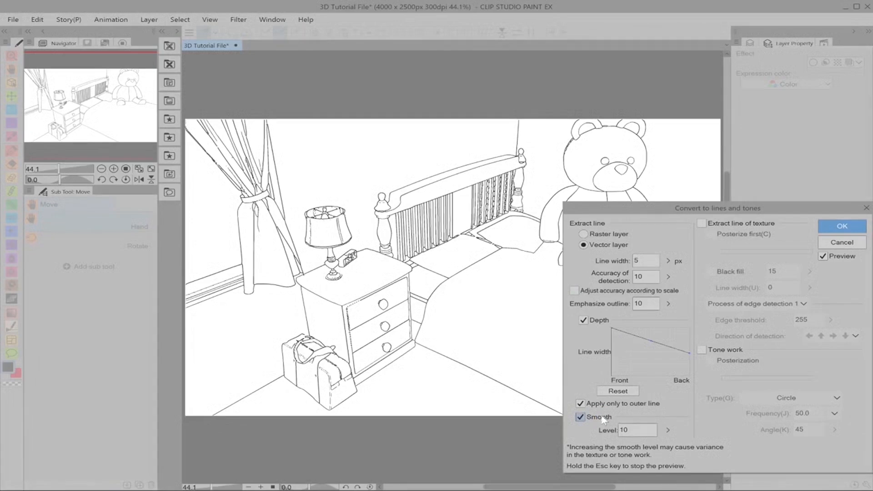
left_click_drag(634, 211, 85, 31)
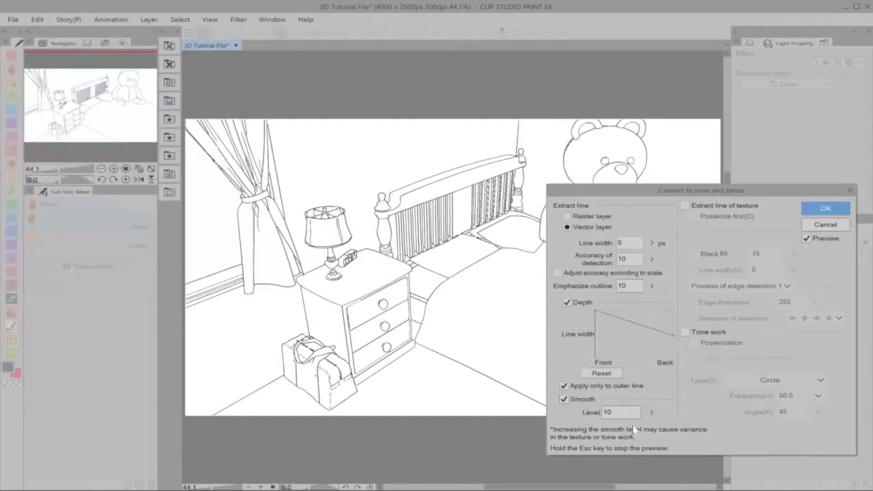
left_click(652, 413)
left_click_drag(653, 418, 654, 446)
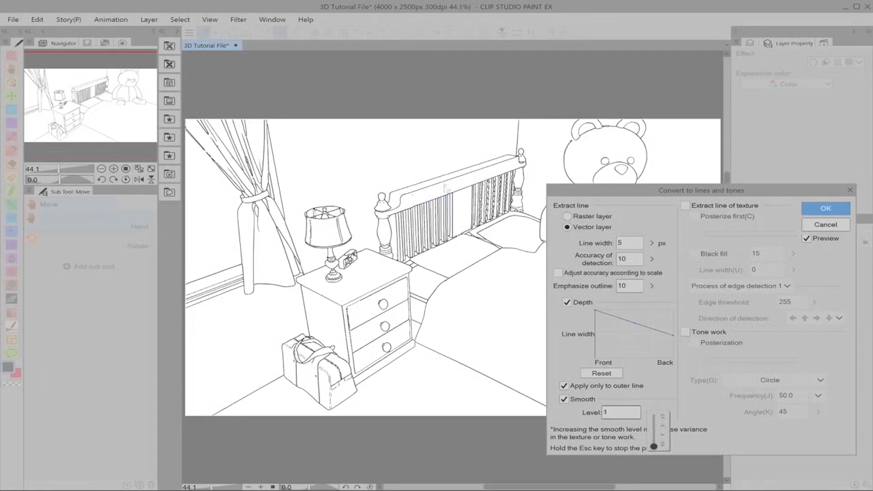
left_click_drag(653, 446, 653, 414)
left_click_drag(651, 416, 654, 387)
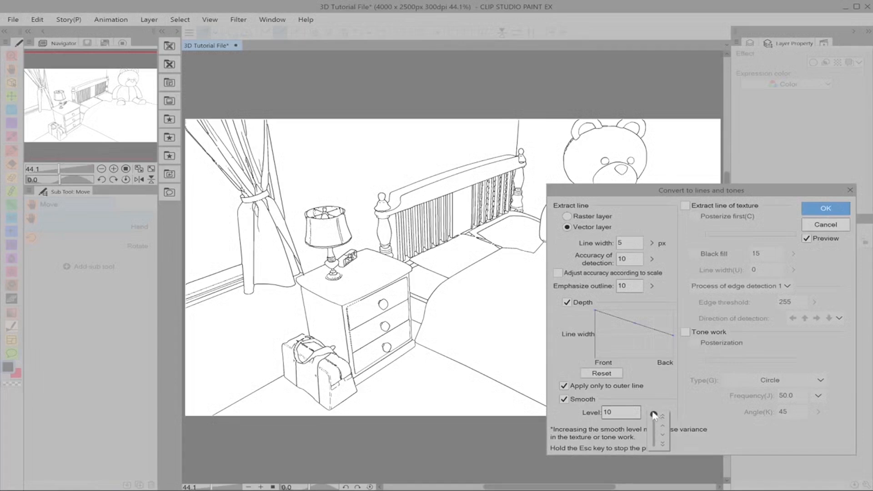
left_click_drag(653, 414, 653, 446)
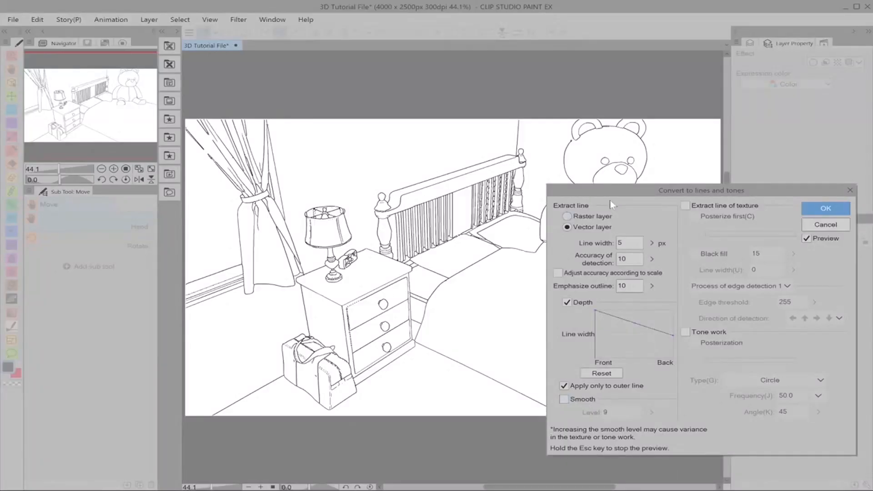
- Compare the extracted line preview with the original shaded 3D scene
left_click_drag(681, 191, 662, 130)
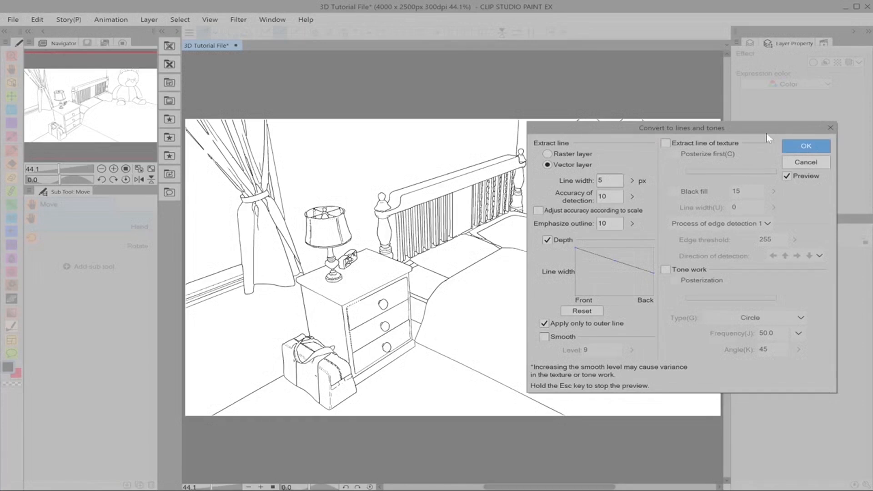
left_click(787, 176)
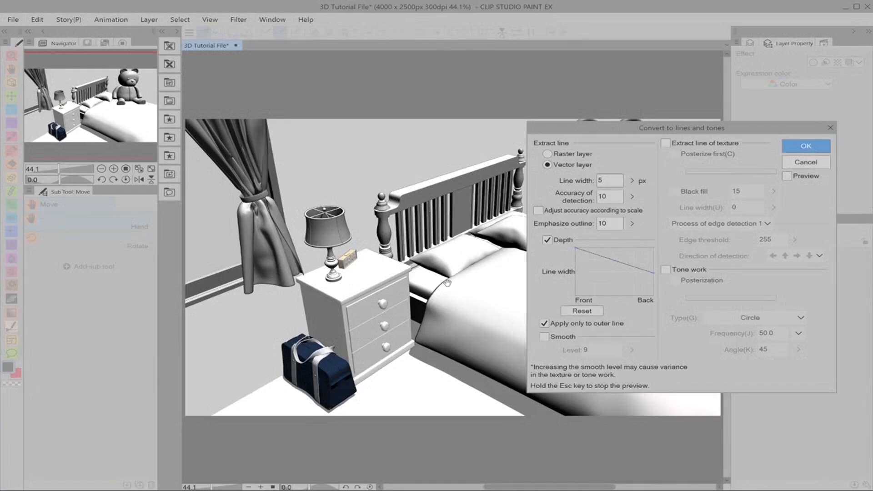
left_click(786, 176)
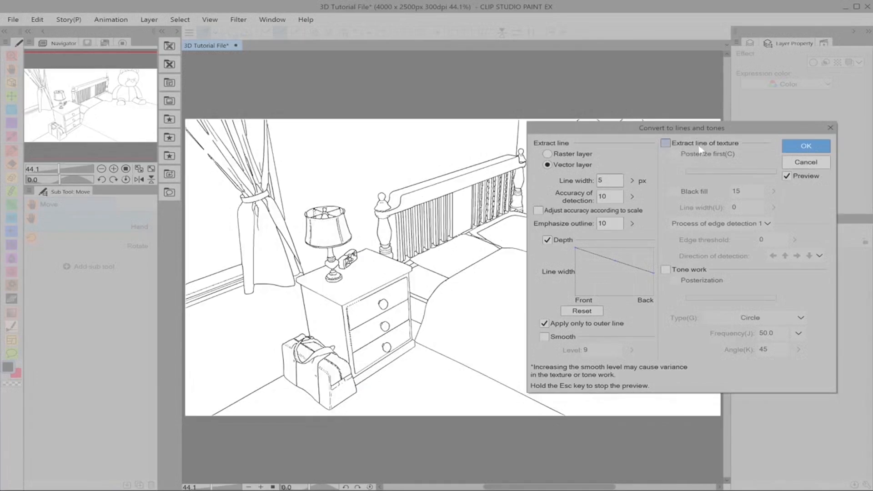
- Enable texture line extraction and try posterizing the texture first
left_click(665, 143)
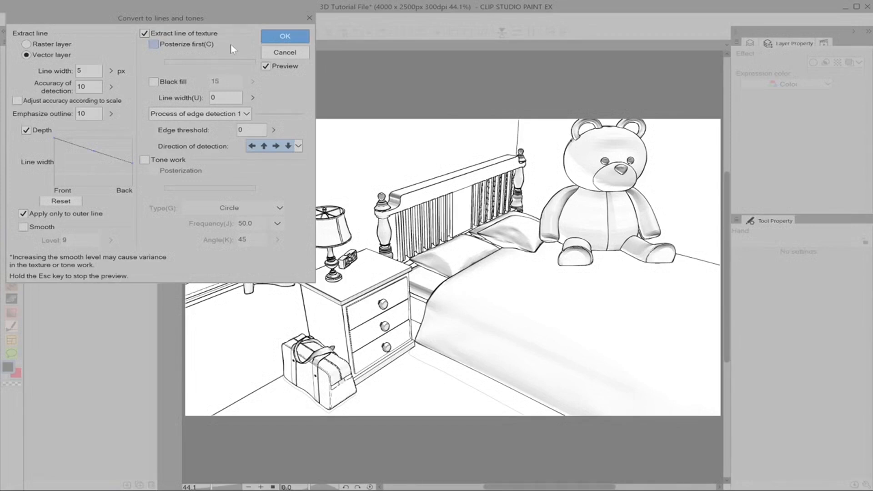
left_click(157, 44)
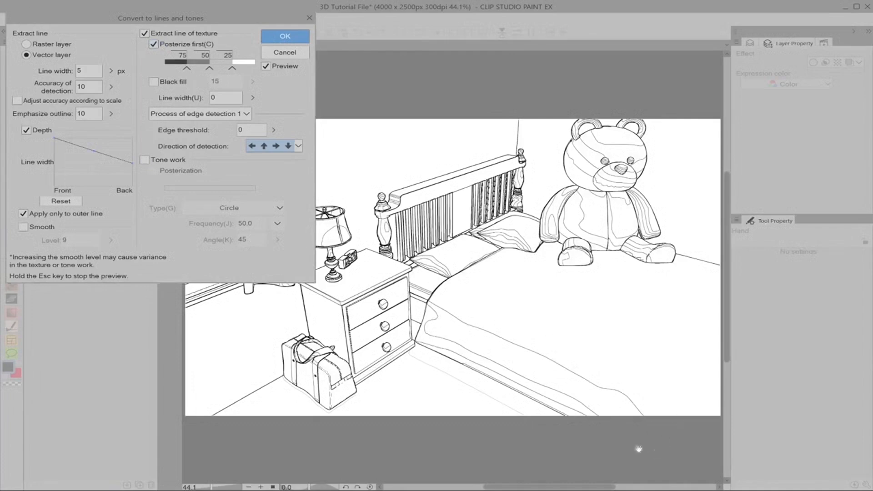
left_click_drag(206, 22, 220, 25)
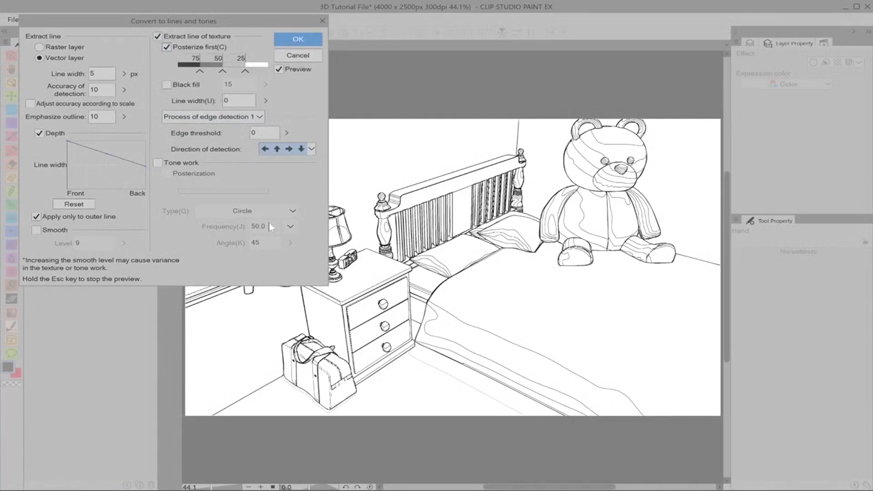
mouse_move(239, 23)
left_mouse_down()
mouse_move(264, 125)
mouse_move(235, 90)
mouse_move(244, 64)
mouse_move(206, 18)
left_mouse_up()
left_click(191, 149)
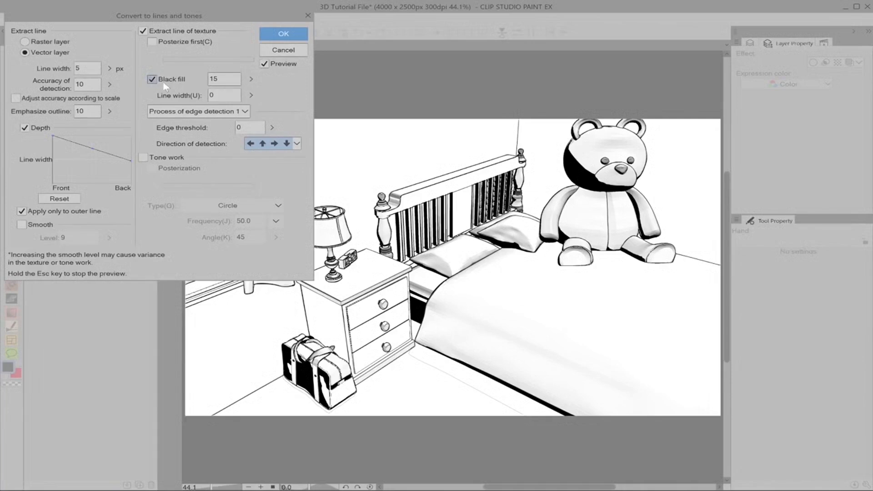
- Try different black fill levels for the texture lines, including 240, 220, 68, 110 and 46
left_click(250, 82)
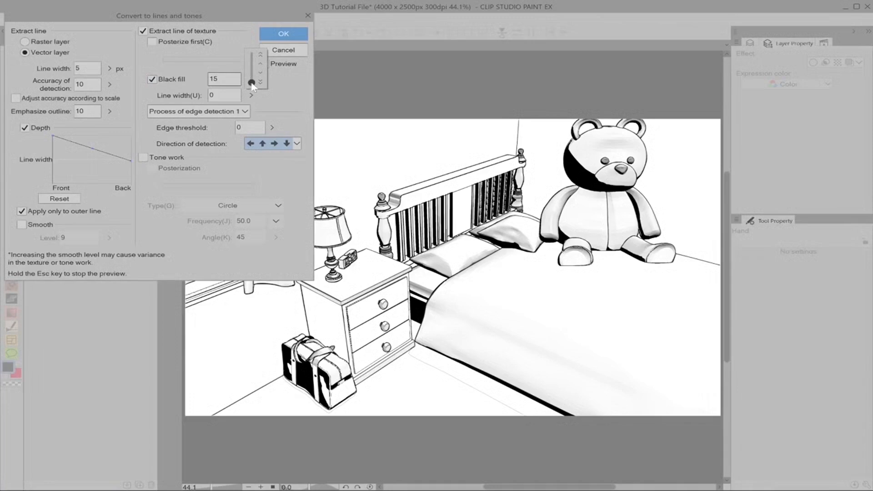
left_click_drag(251, 84, 252, 53)
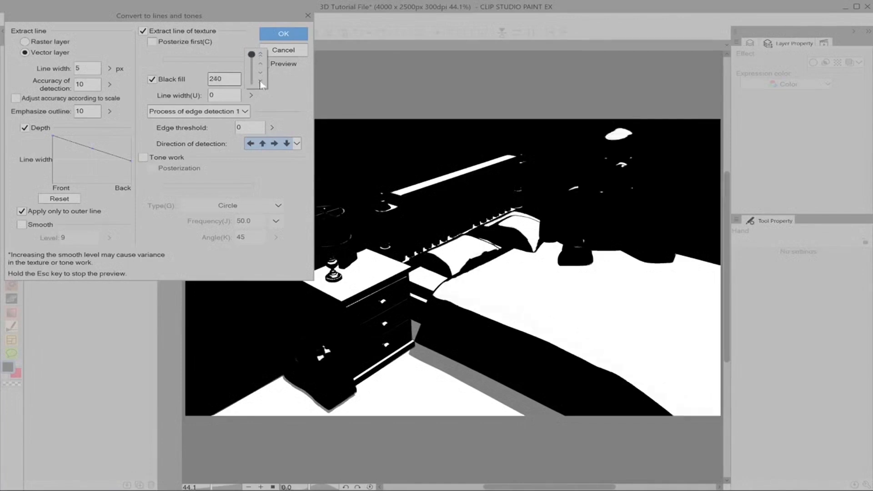
left_click(260, 81)
left_click(260, 81)
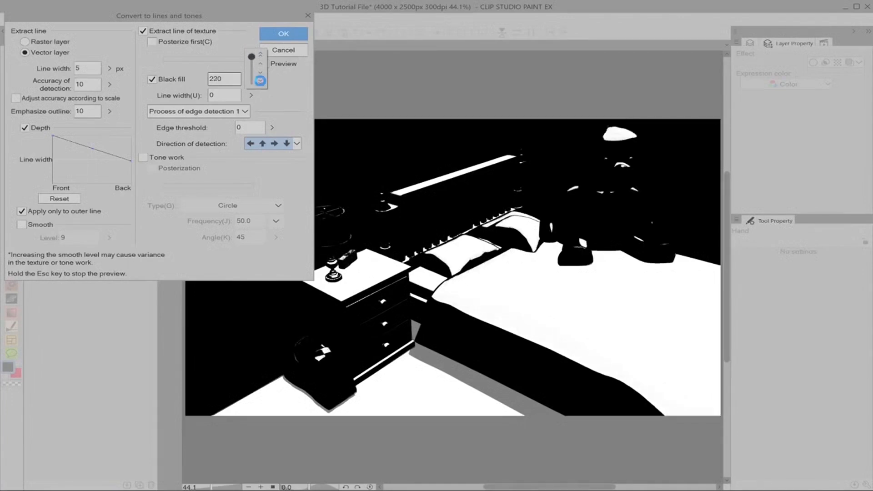
left_click(260, 81)
left_click(260, 81)
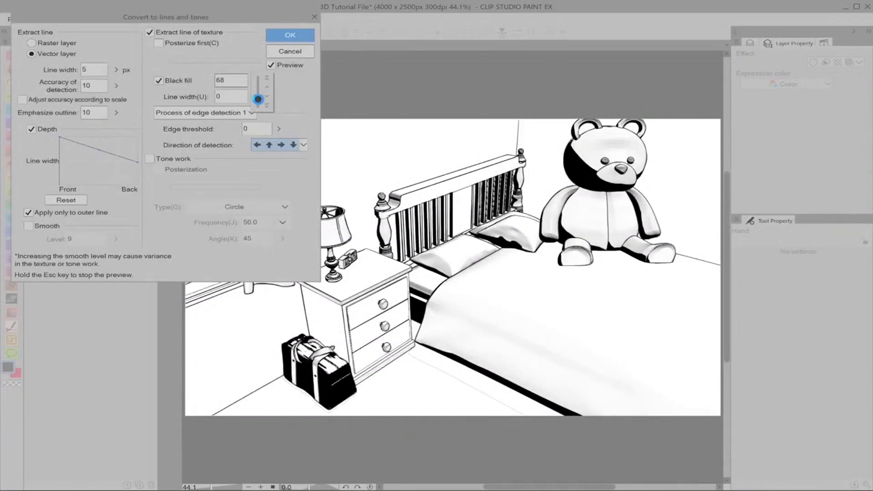
left_click_drag(257, 100, 258, 94)
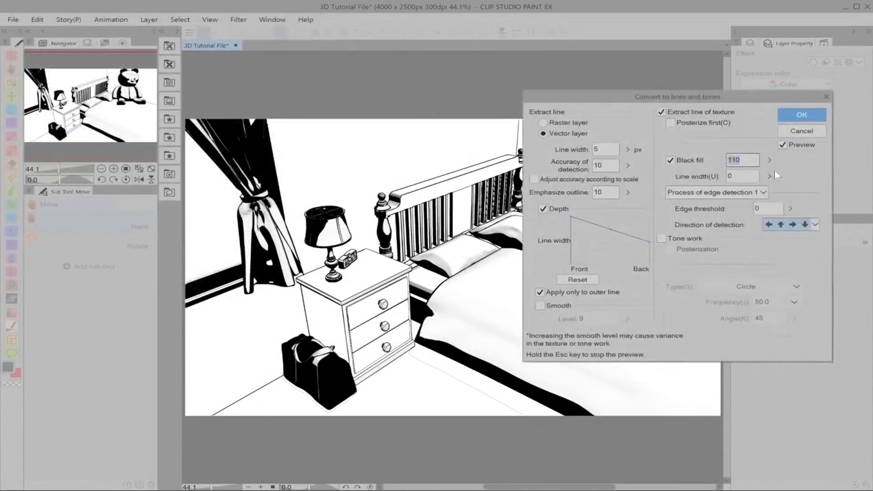
left_click_drag(768, 169, 767, 172)
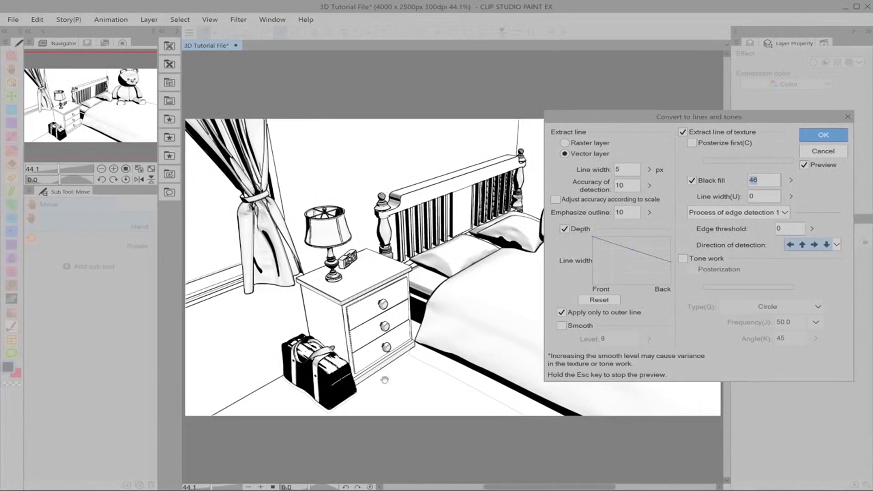
- Test a black fill of 0, and set the black fill to 20
left_click(803, 166)
left_click(803, 167)
left_click(791, 181)
left_click_drag(795, 175, 796, 197)
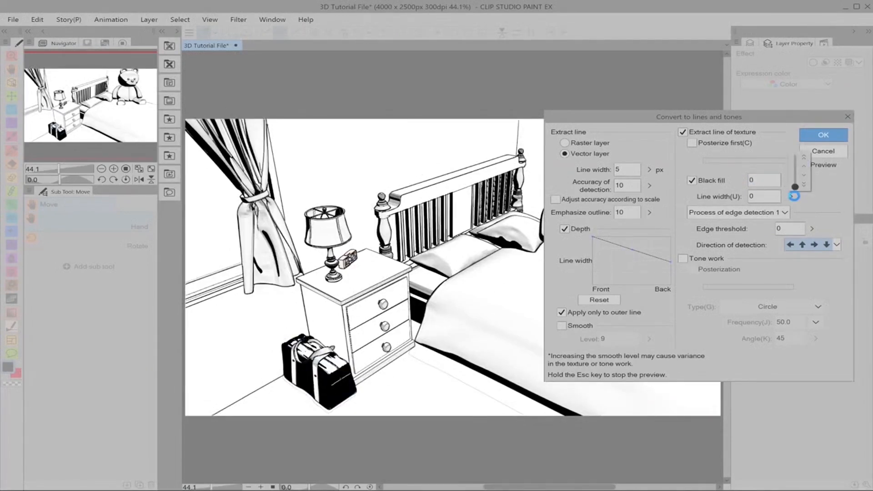
left_click(803, 165)
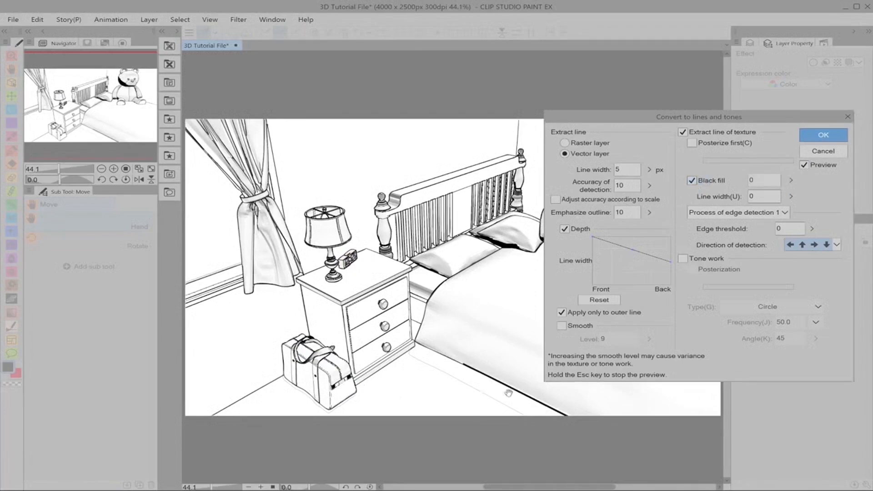
left_click(696, 180)
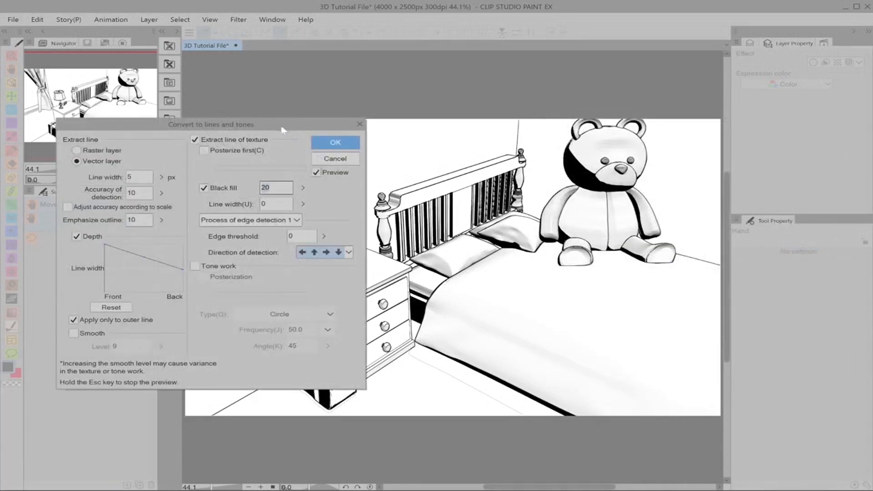
left_click_drag(265, 124, 237, 42)
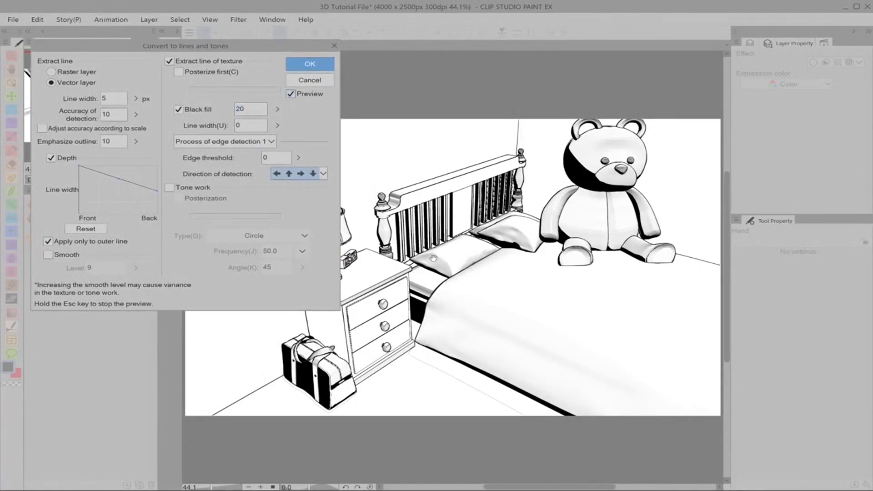
- Test a texture line width of 5 and restore it to 0
left_click(278, 127)
left_click_drag(282, 128, 283, 92)
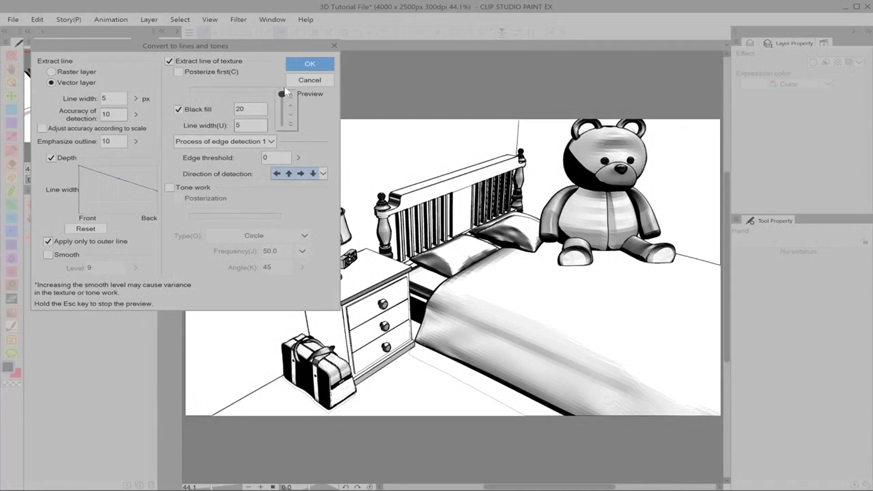
left_click_drag(283, 97, 282, 126)
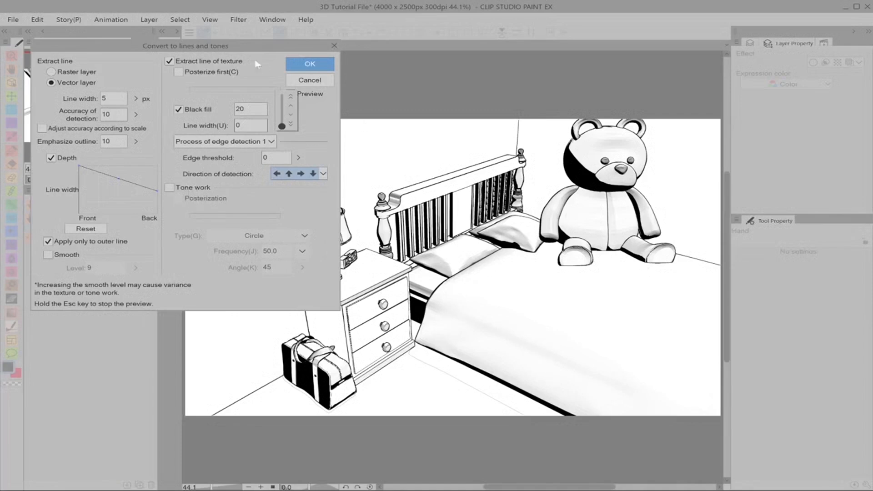
left_click(311, 143)
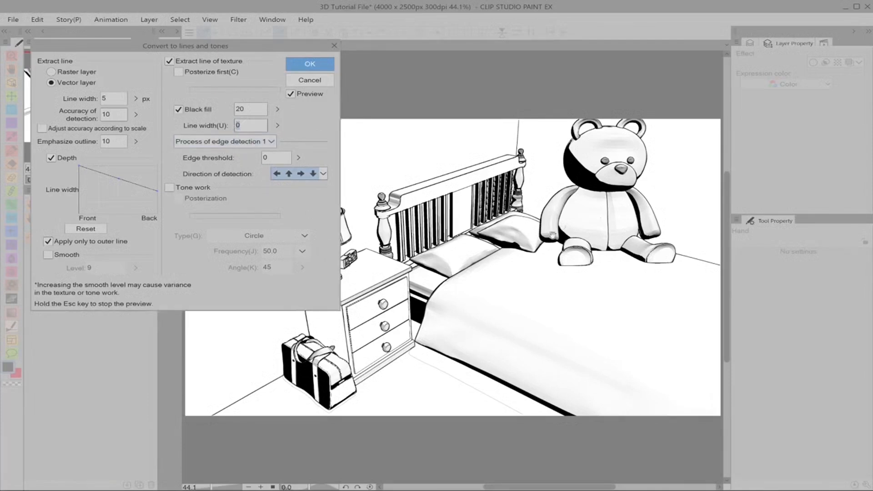
- Compare the preview with texture line extraction off and on, uncovering the artwork behind the dialog
left_click(169, 61)
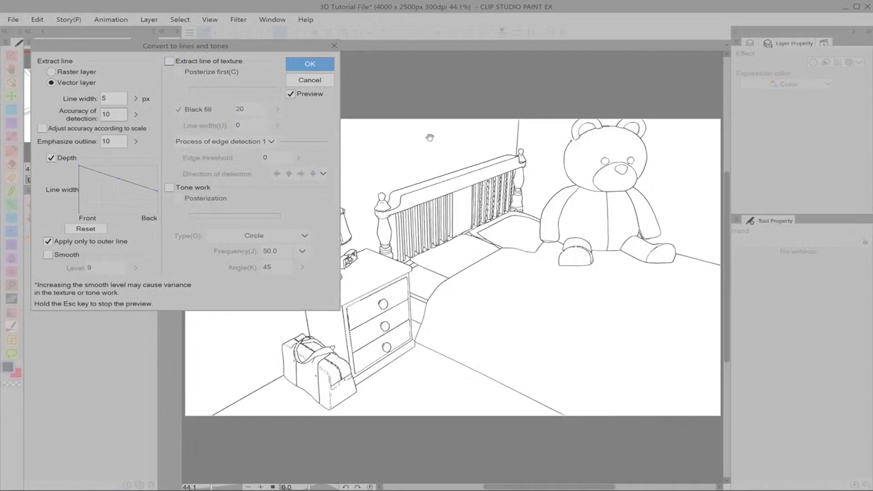
left_click(179, 63)
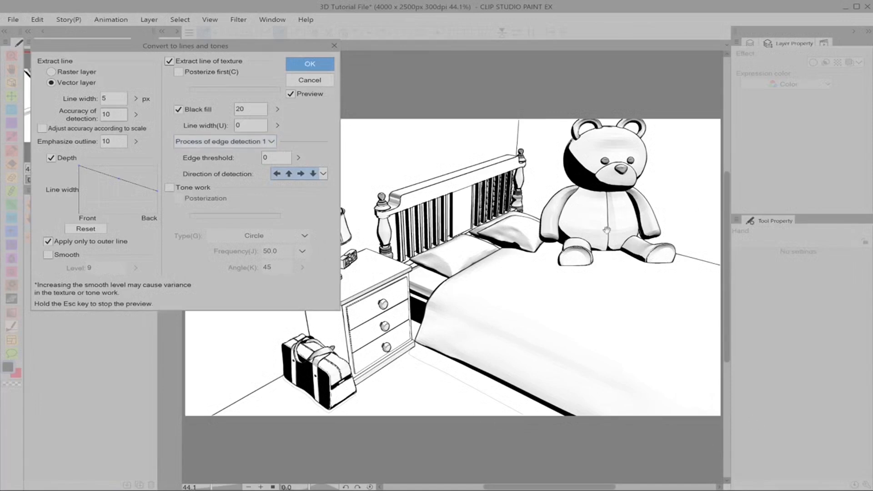
left_click_drag(232, 48, 100, 103)
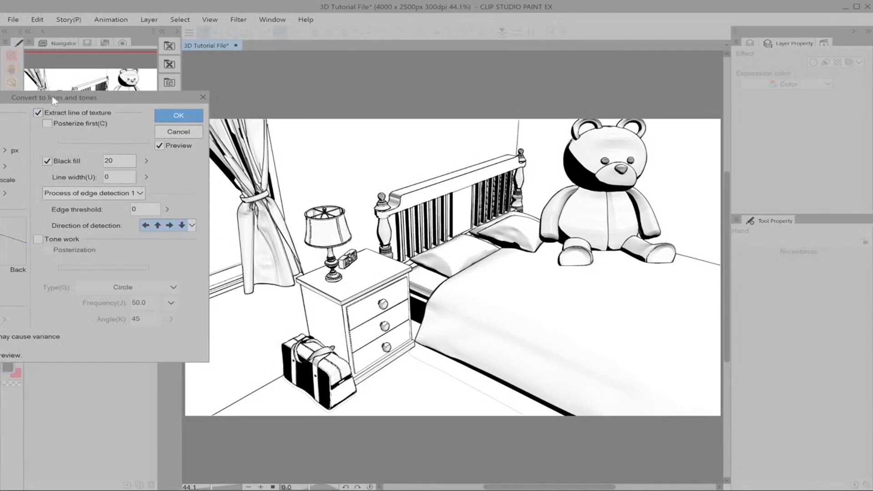
- Try texture edge thresholds of 255, 110 and 60, with the full dialog brought back into view
left_click_drag(52, 97, 190, 100)
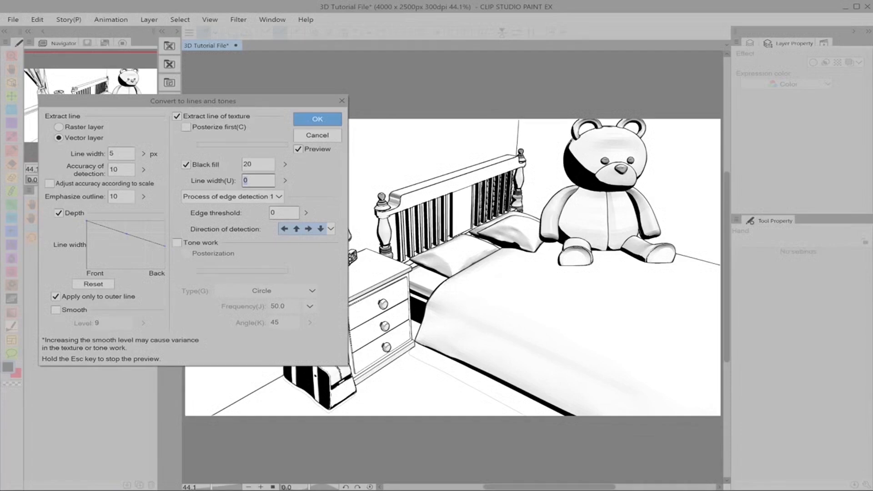
left_click(306, 213)
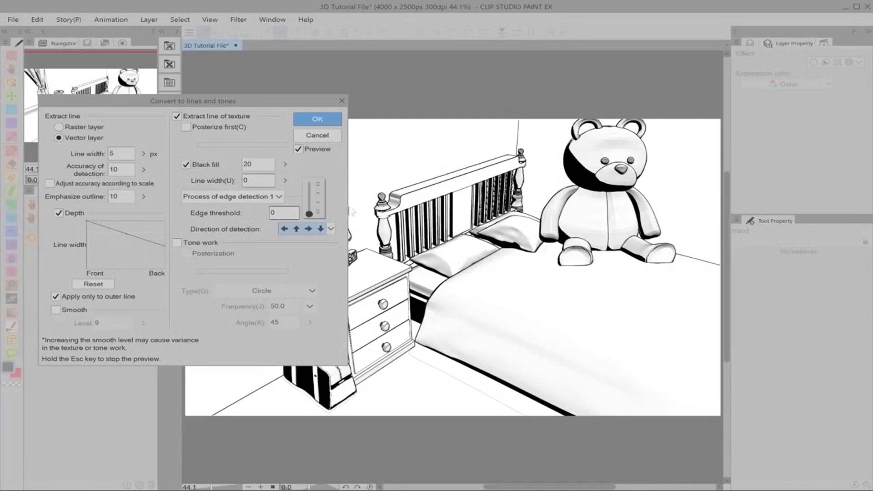
left_click_drag(309, 214, 307, 149)
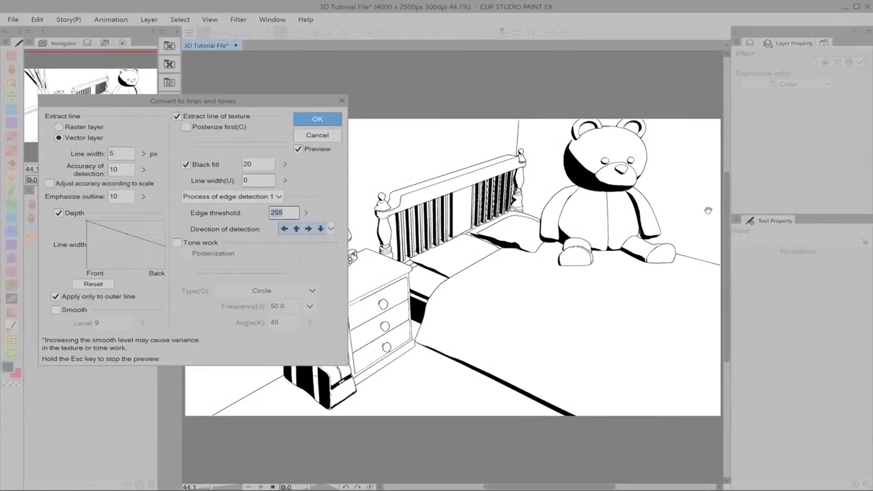
left_click_drag(306, 212, 321, 246)
left_click(321, 245)
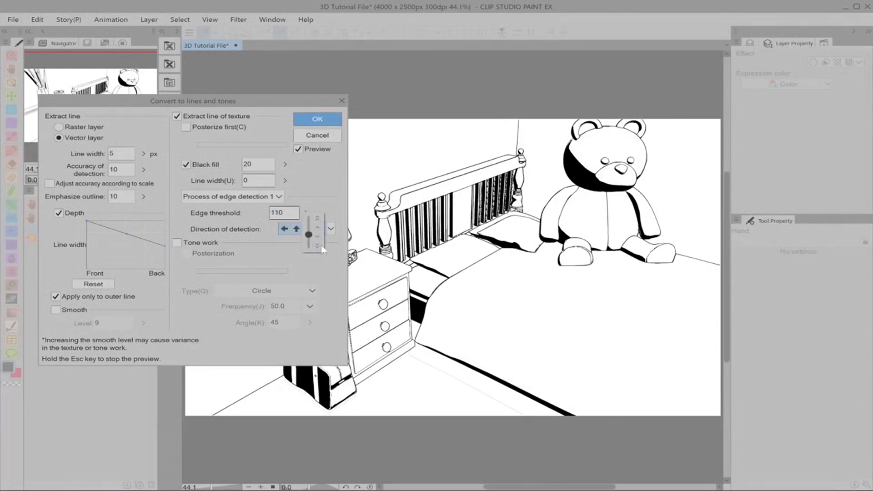
left_click(321, 246)
left_click(321, 246)
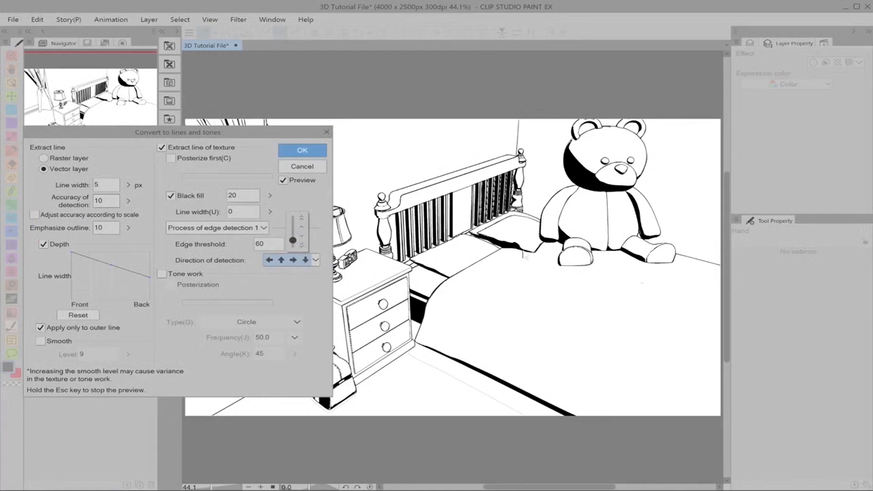
- Try other edge threshold levels for the texture lines and set the threshold to 65
left_click_drag(292, 240, 292, 180)
left_click(296, 238)
left_click(302, 244)
left_click(312, 274)
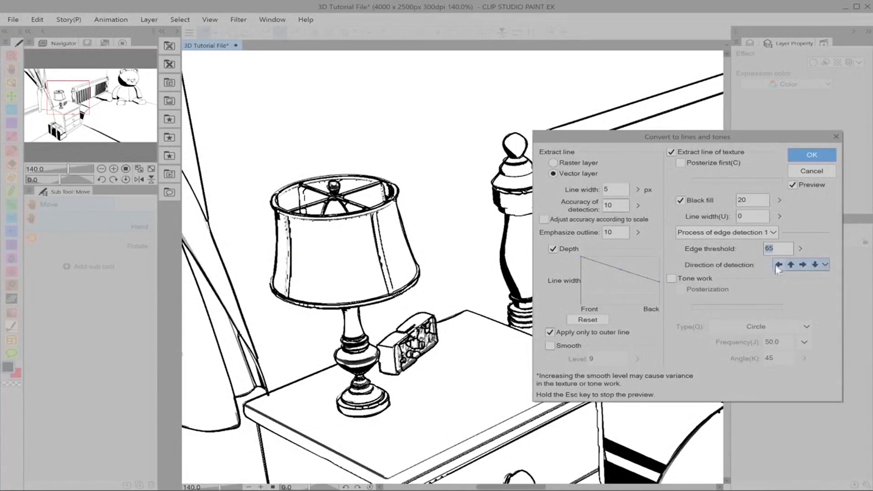
- Test texture edge detection with directions switched off until only downward remains, and re-enable all four directions
left_click(802, 264)
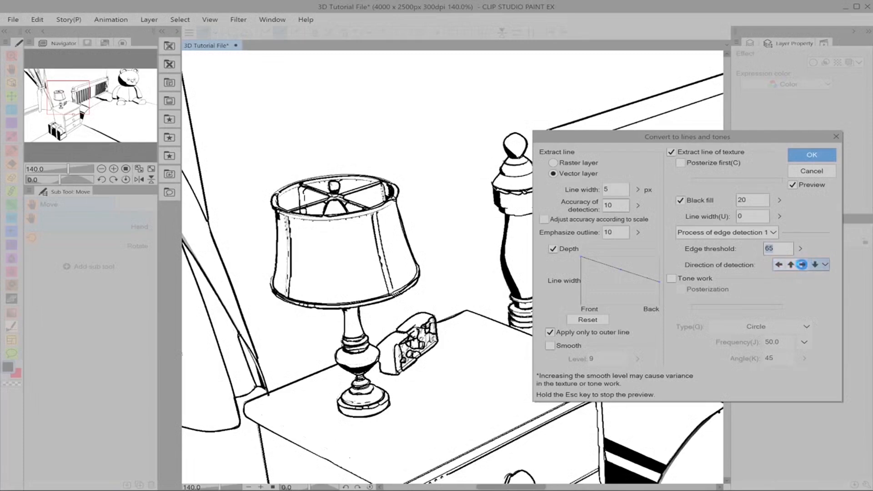
left_click(815, 264)
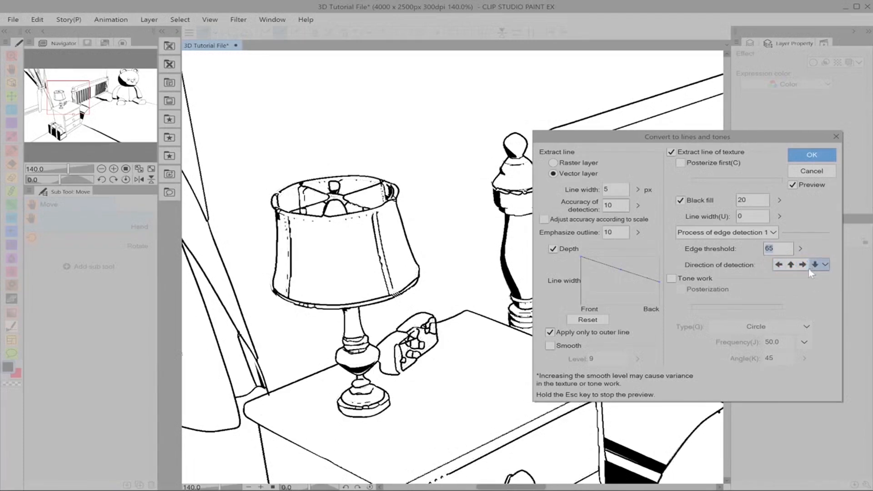
left_click(796, 267)
left_click(802, 264)
left_click(779, 265)
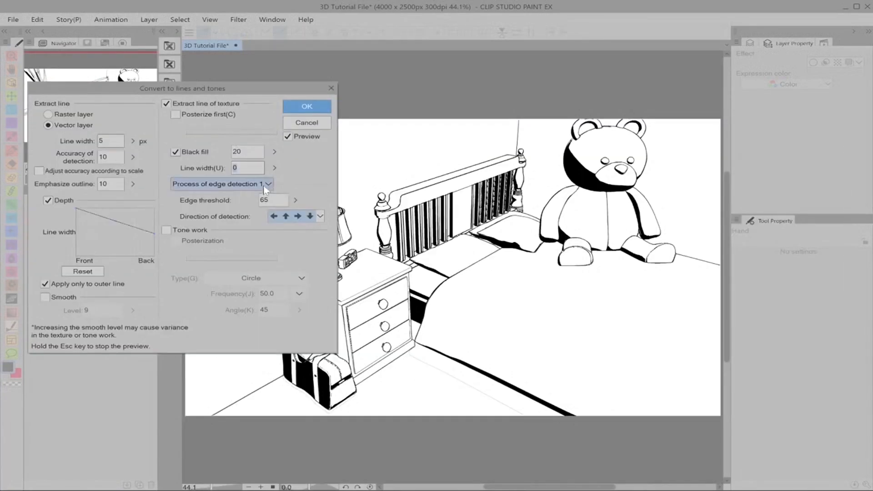
- Switch to Process of edge detection 2, test an edge height of 10.00, and reset it to 0.00
left_click(268, 187)
left_click(268, 207)
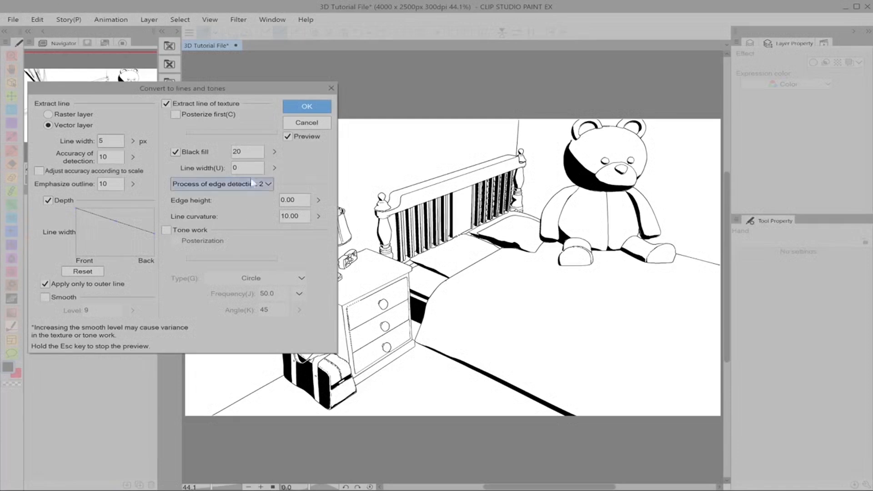
left_click(318, 200)
left_click_drag(321, 204, 320, 168)
key("Tab")
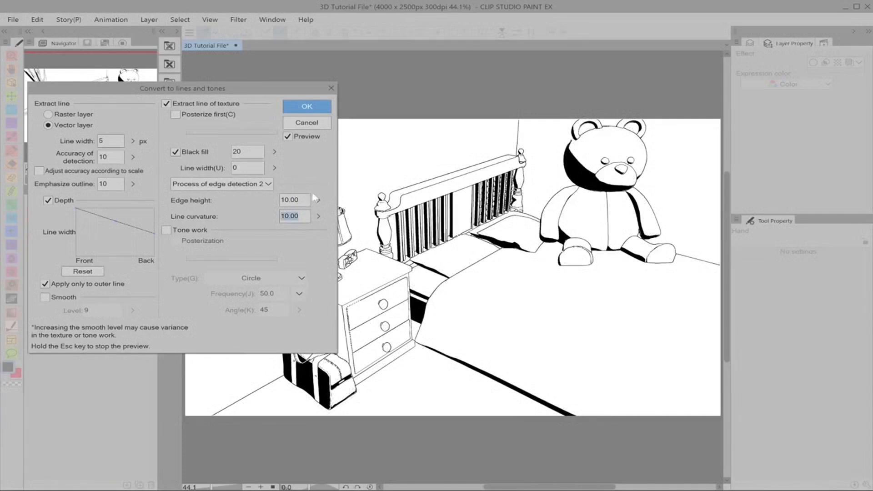
left_click(318, 200)
left_click_drag(318, 200, 318, 229)
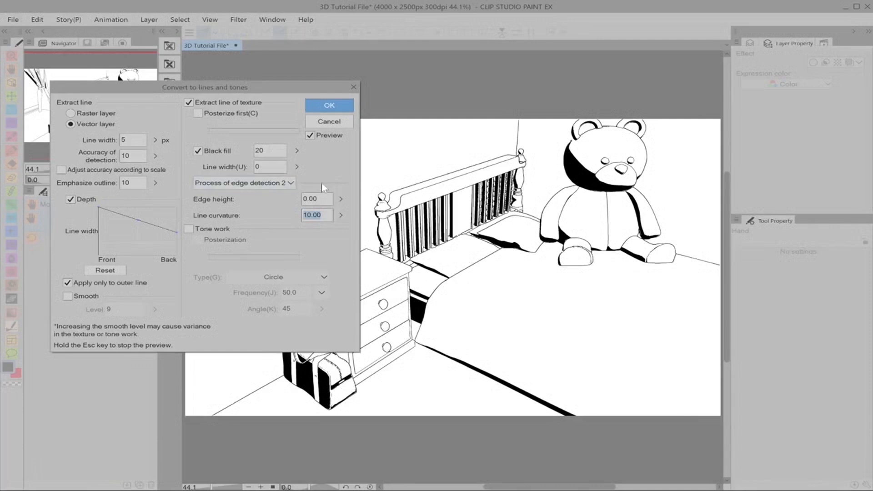
- Test a line curvature of 0.00 and return to Process of edge detection 1
left_click_drag(340, 215, 342, 258)
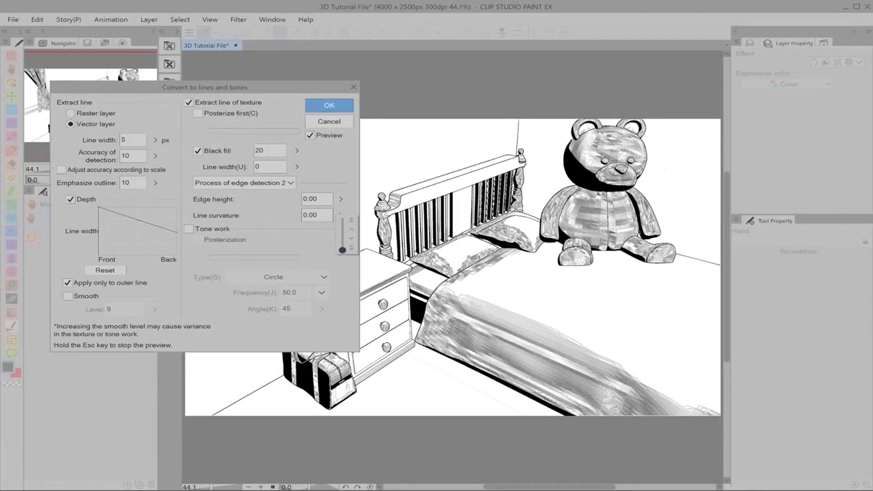
left_click(290, 222)
left_click(279, 183)
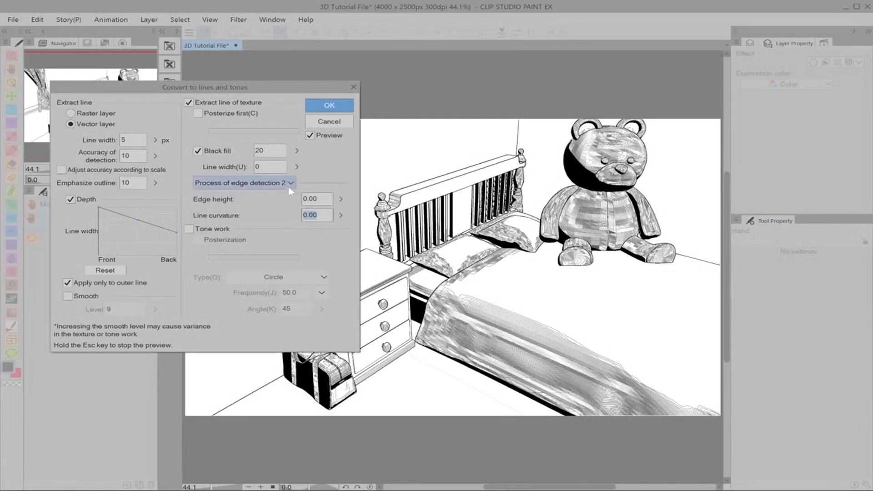
left_click(286, 195)
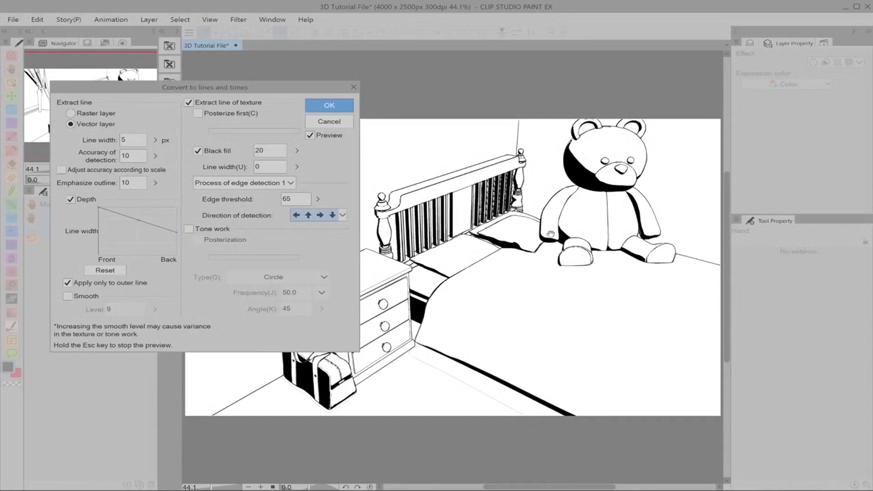
- Uncover more of the nightstand and compare Process of edge detection 2 with Process of edge detection 1 again
left_click_drag(273, 87, 214, 95)
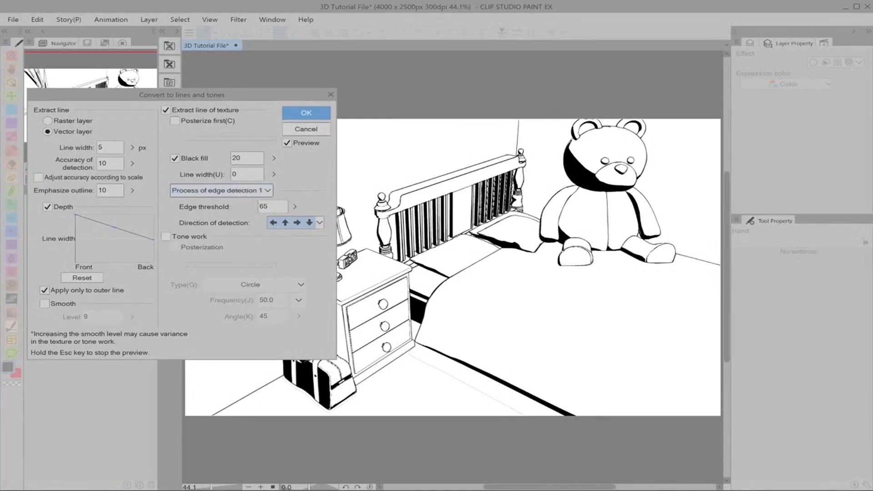
left_click(269, 192)
left_click(264, 210)
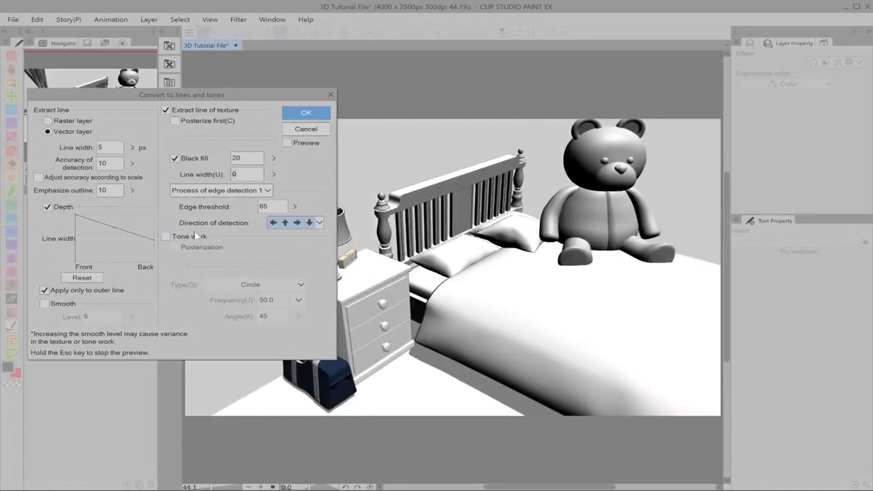
- Turn on tone work and compare the toned preview with the original 3D render
left_click(195, 236)
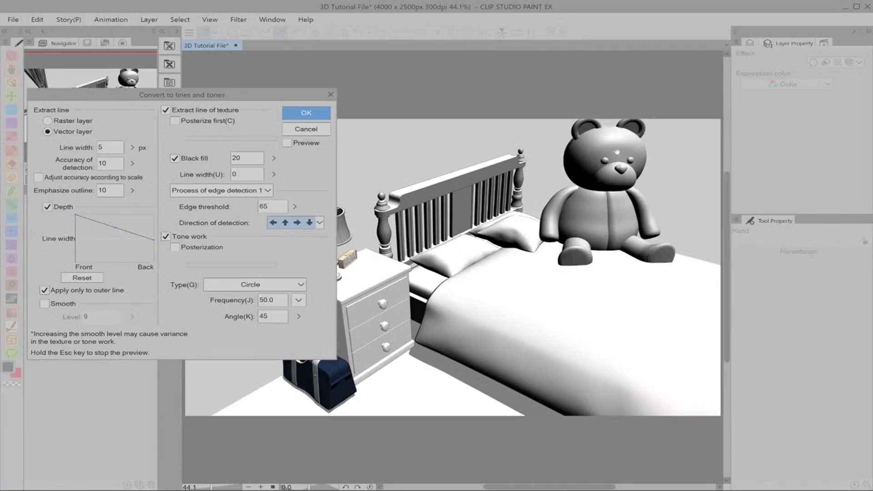
left_click(287, 142)
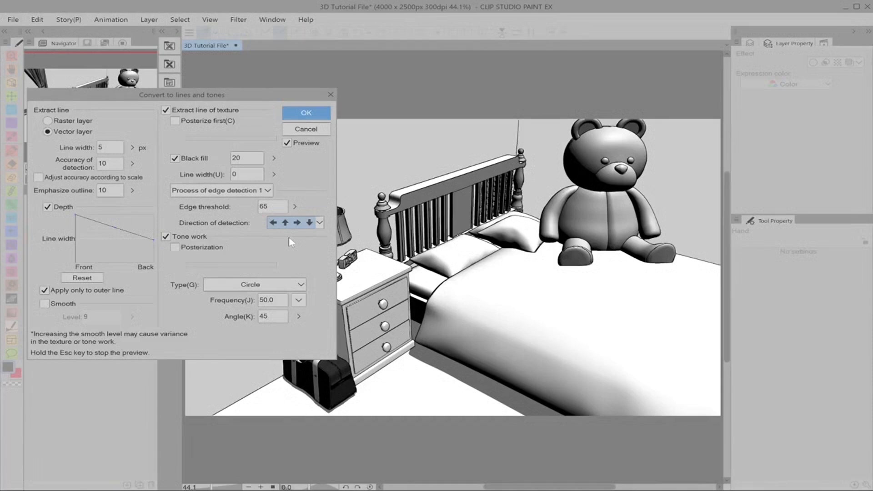
left_click(287, 143)
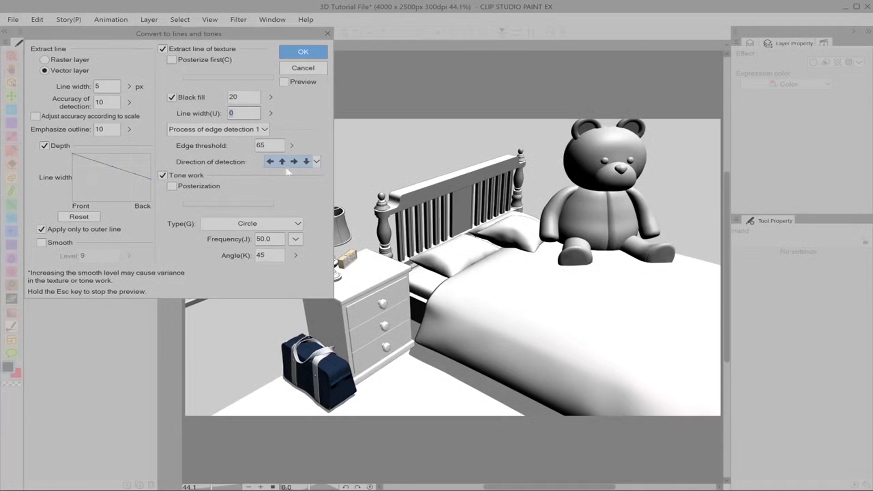
- Enable tone posterization, shift the 60, 40 and 20 tone boundaries toward the lighter end, and add darker 88 and 97 tones
left_click(212, 189)
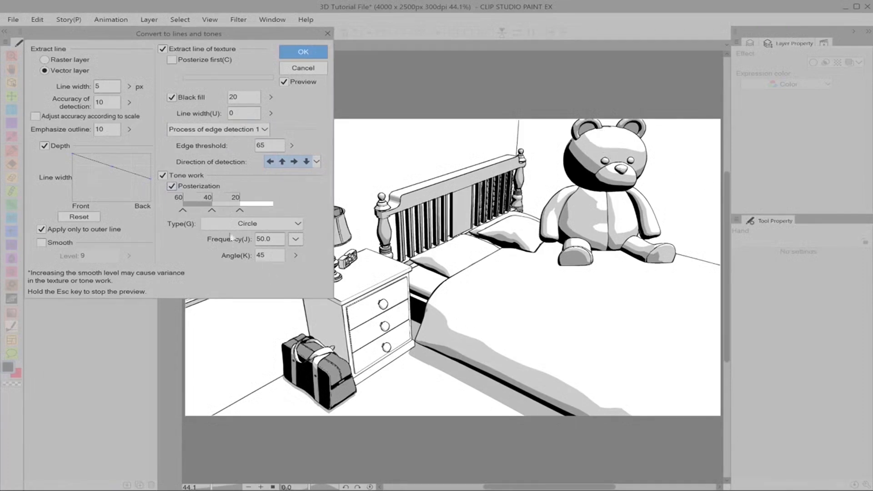
left_click_drag(240, 211, 269, 210)
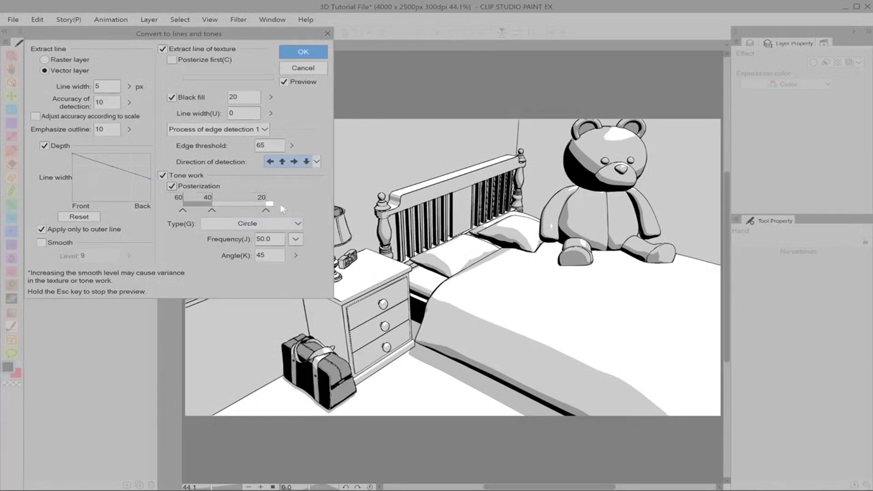
left_click_drag(211, 212, 241, 214)
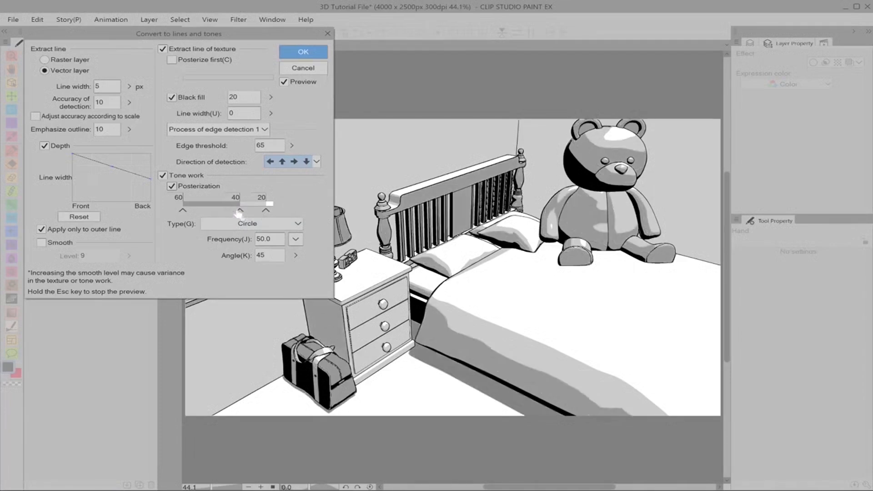
mouse_move(182, 212)
left_mouse_down()
mouse_move(211, 212)
mouse_move(198, 212)
left_mouse_up()
left_click(190, 211)
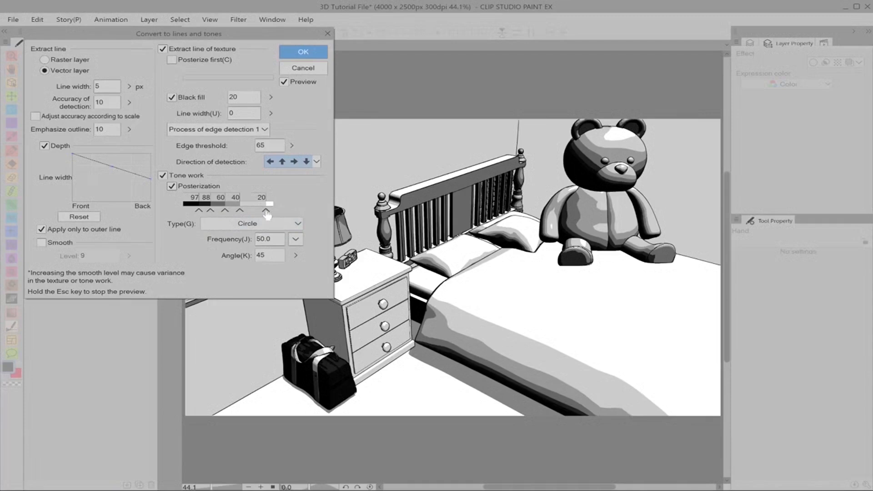
- Remove the 20, 97 and 88 tones from the posterization, keeping the 60 and 40 tones
left_click_drag(267, 215, 295, 214)
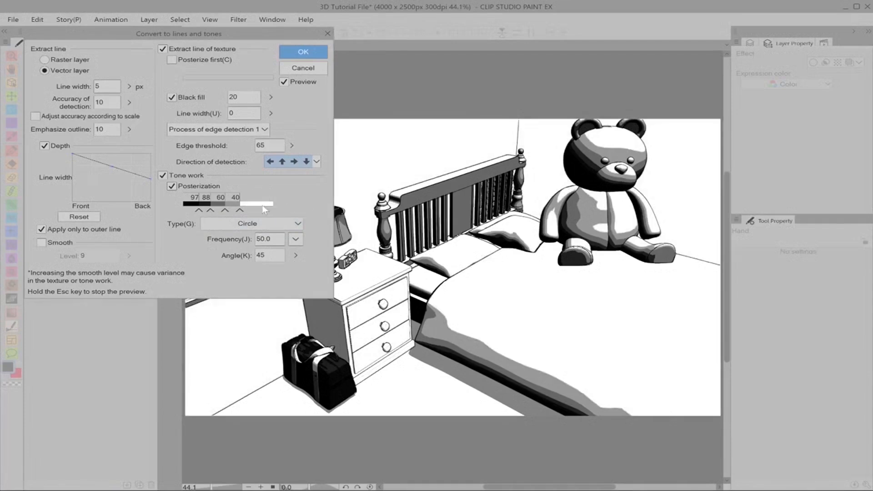
left_click_drag(199, 210, 144, 208)
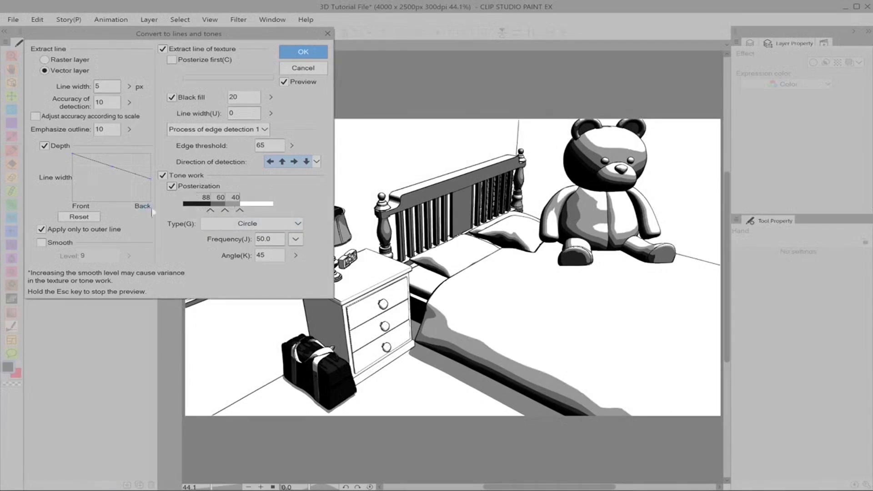
left_click_drag(206, 214, 61, 213)
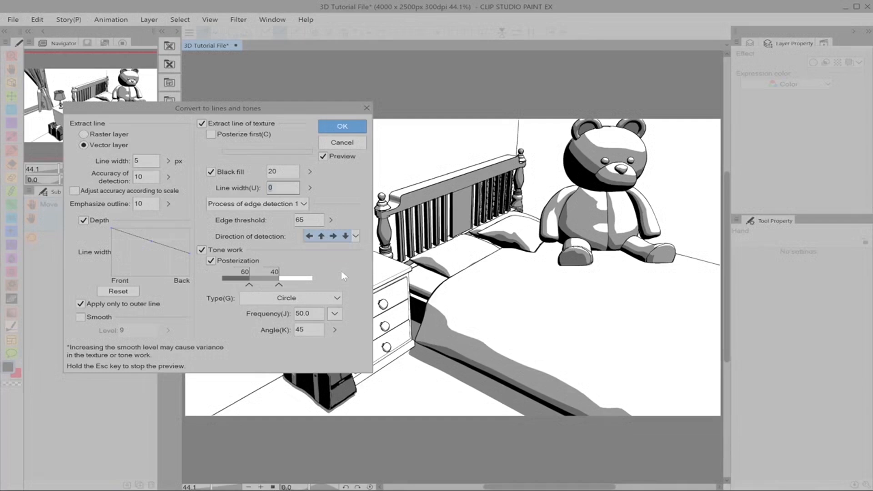
- Compare the posterized preview with the original render, moving the dialog aside to examine the curtain, lamp and bag
left_click(324, 157)
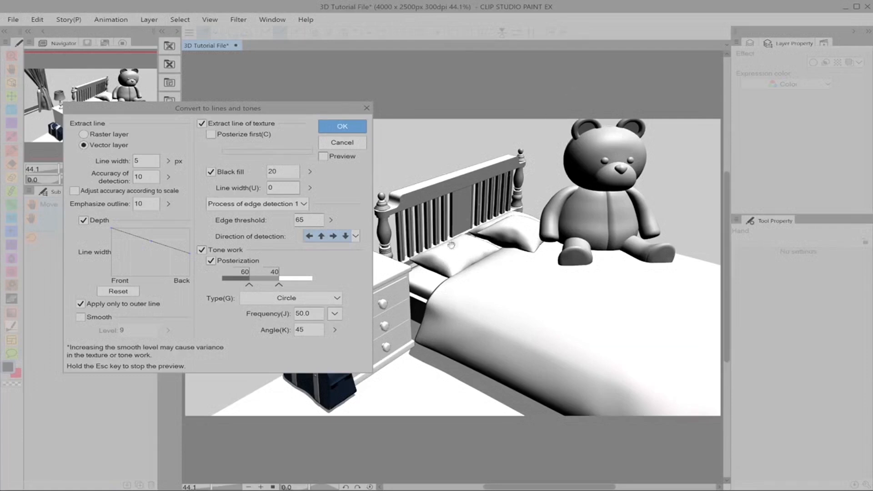
left_click(323, 157)
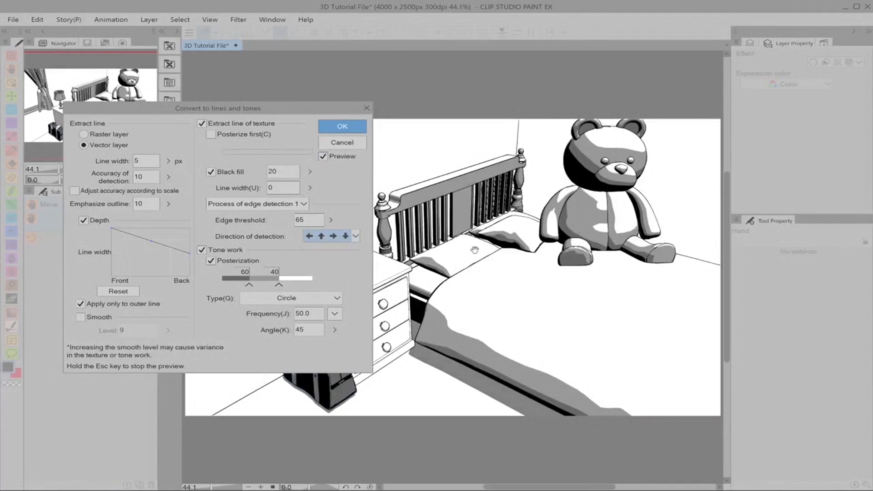
left_click_drag(283, 107, 764, 81)
left_click(804, 132)
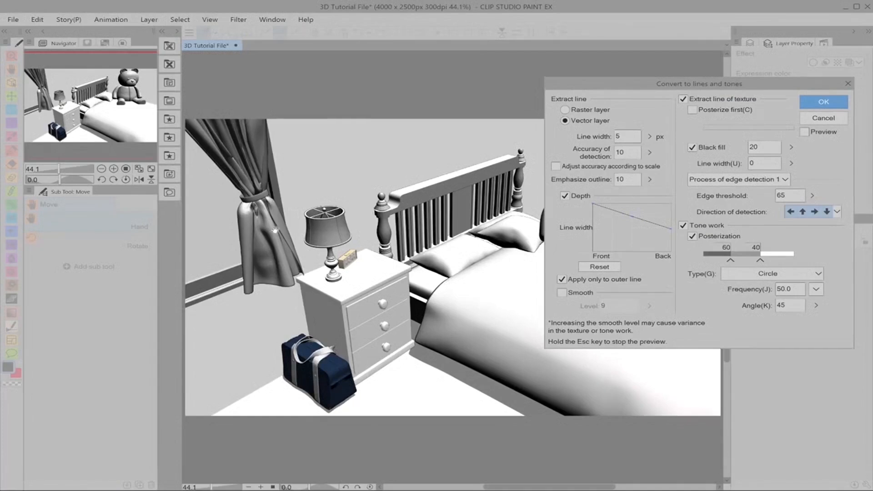
left_click(806, 133)
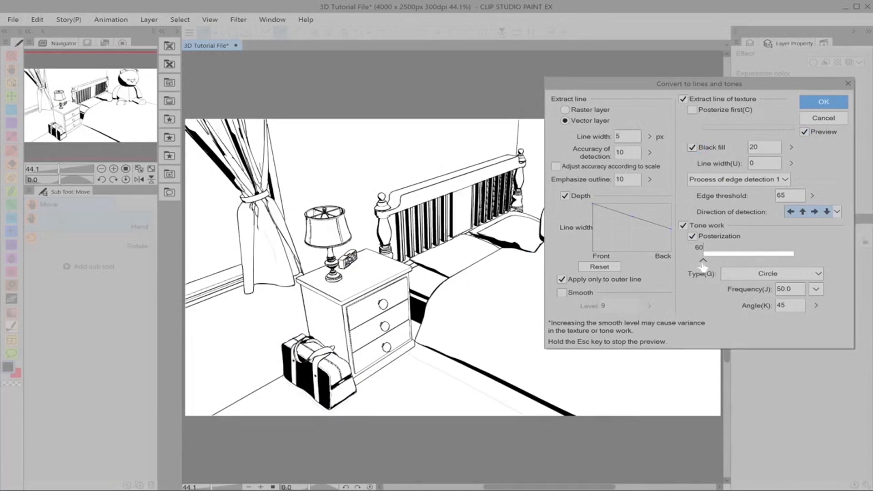
- Widen the posterization's 60 tone range and add lighter 42 and 26 tones
left_click_drag(697, 263, 719, 266)
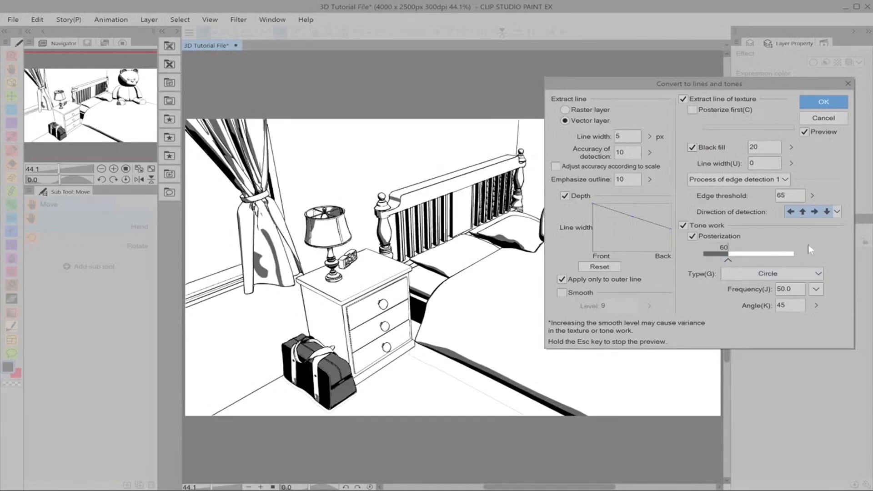
left_click(749, 260)
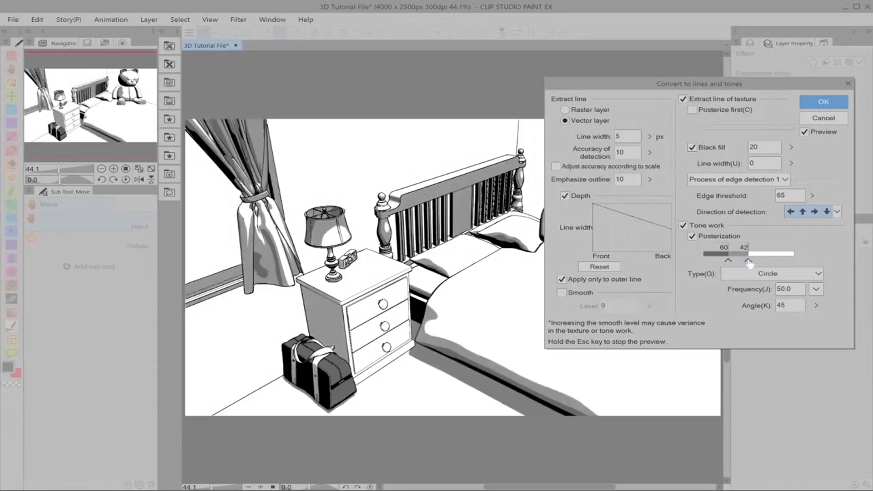
left_click(765, 260)
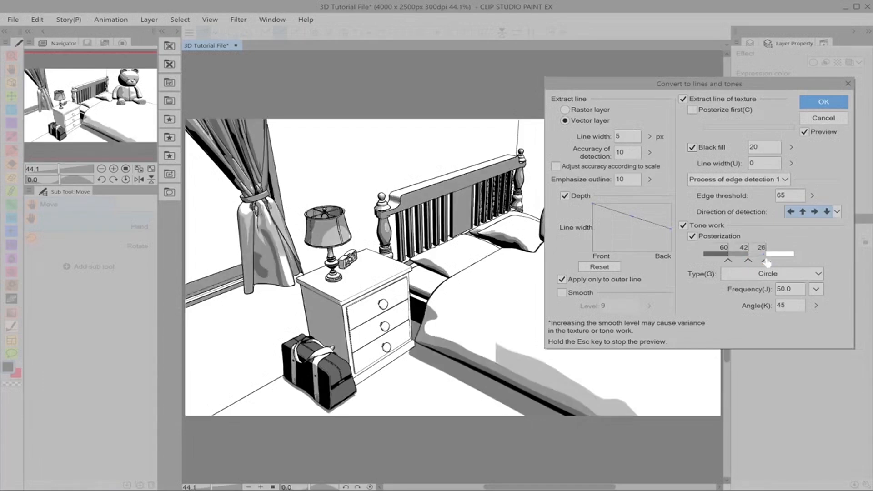
key("Tab")
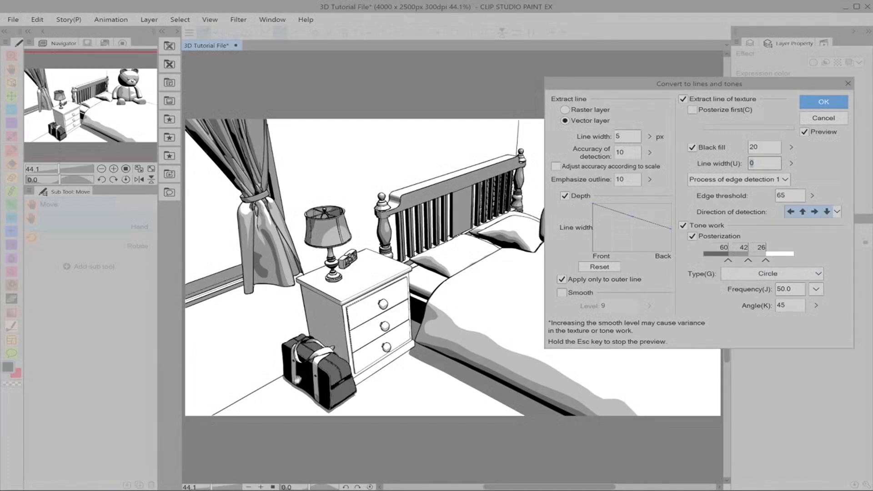
- Set the two lighter posterization tones to 40 and 20, and shift the tone boundaries toward the darker end
left_click(783, 254)
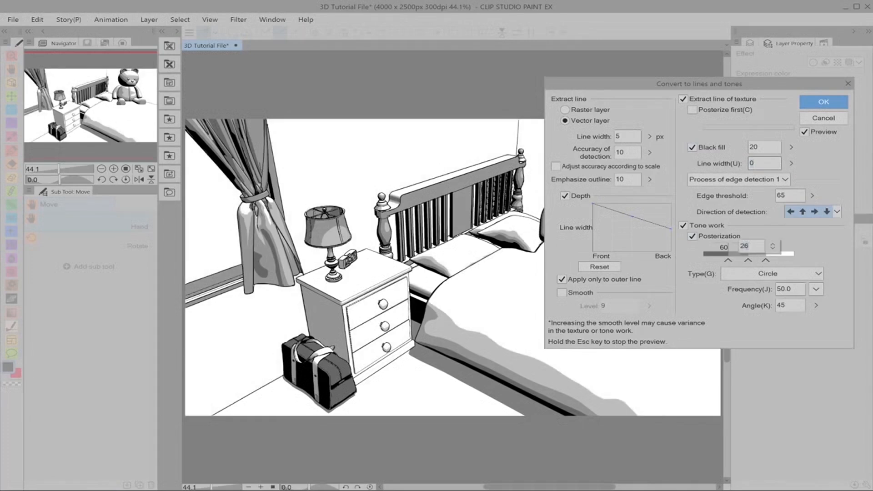
left_click(786, 247)
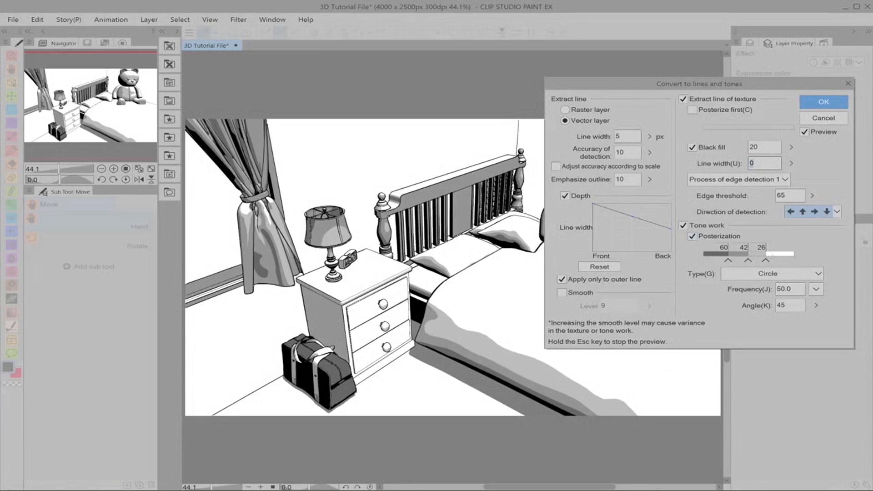
left_click(760, 246)
key("BackSpace")
key("BackSpace")
type("20")
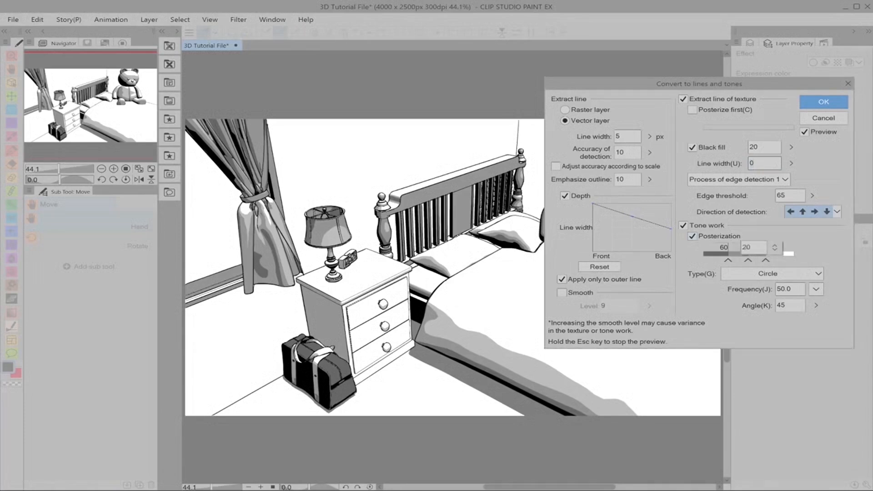
left_click(742, 247)
left_click_drag(737, 249, 712, 249)
type("40")
key("Return")
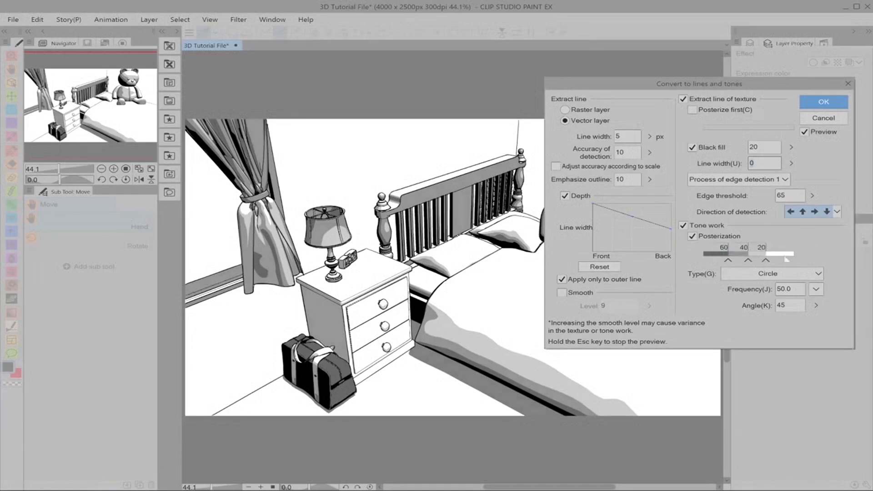
mouse_move(728, 261)
left_mouse_down()
mouse_move(769, 263)
mouse_move(736, 264)
left_mouse_up()
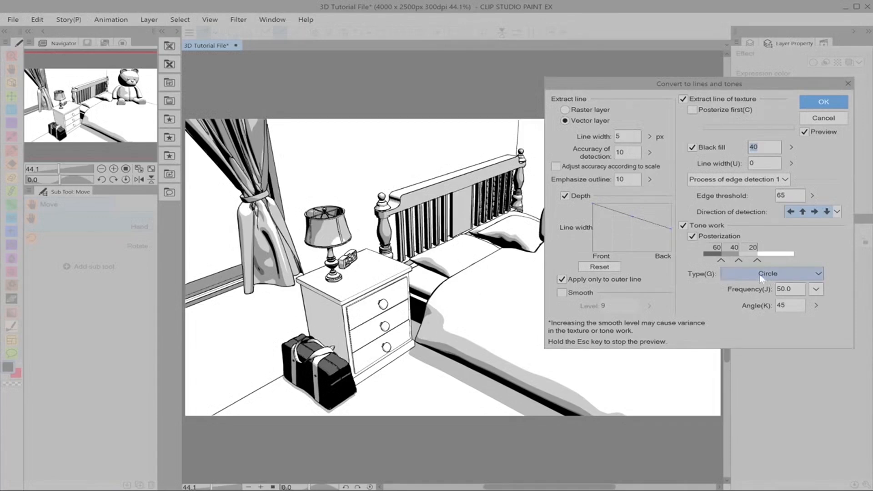
- Review the available tone pattern types, leaving Circle selected
left_click(795, 281)
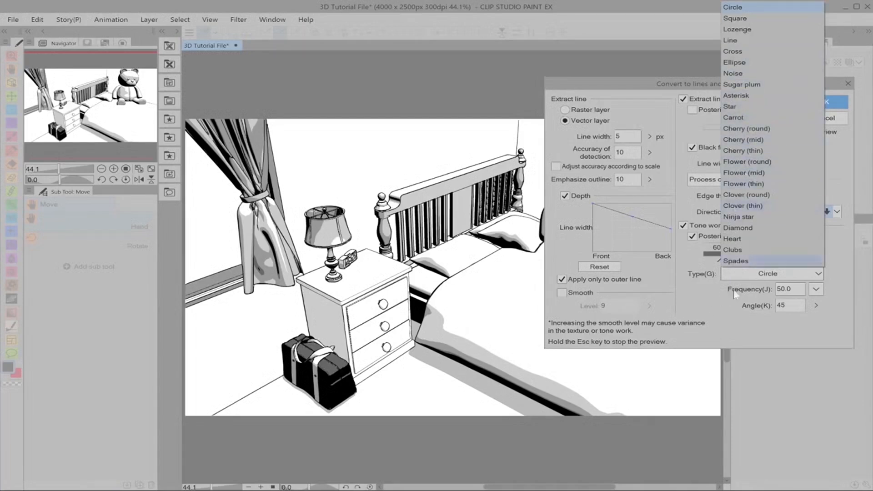
left_click(867, 209)
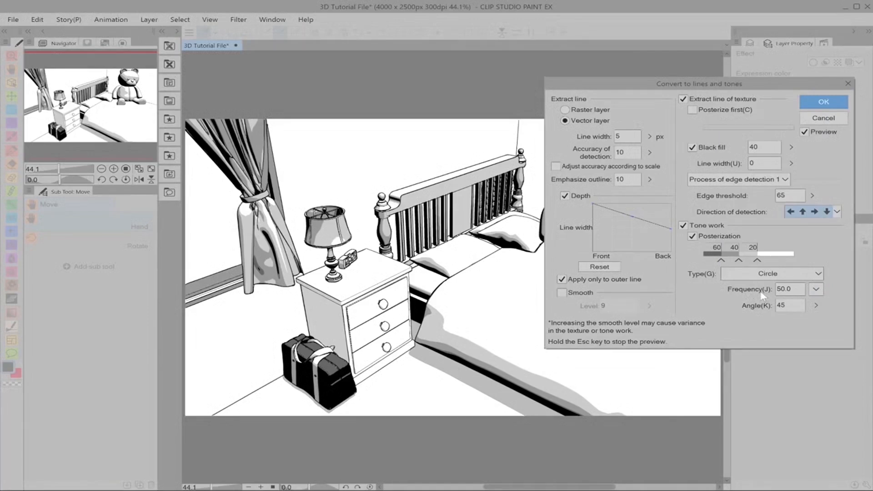
left_click(819, 273)
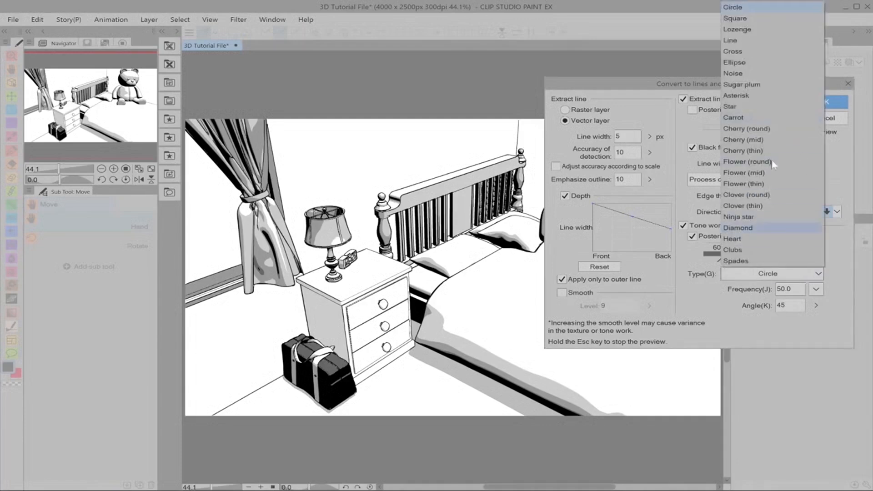
left_click(720, 302)
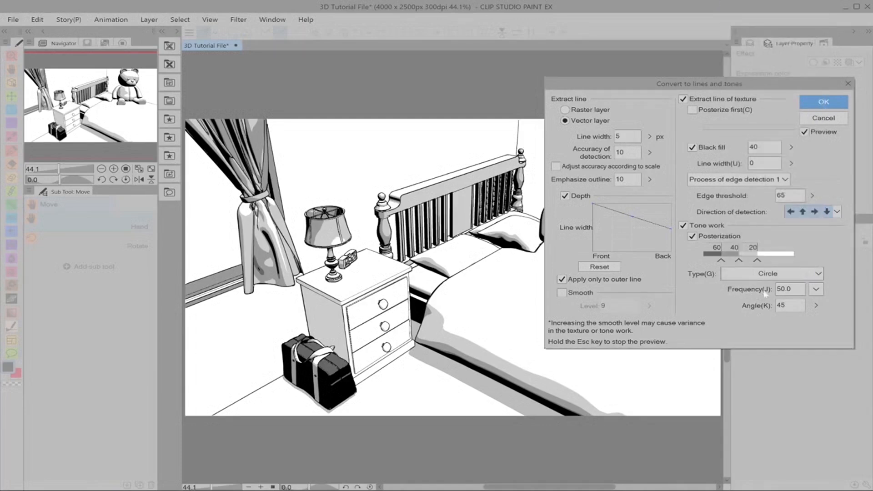
- Try a tone frequency of 10.0 with the Circle type, and set the frequency back to 50.0
left_click(816, 289)
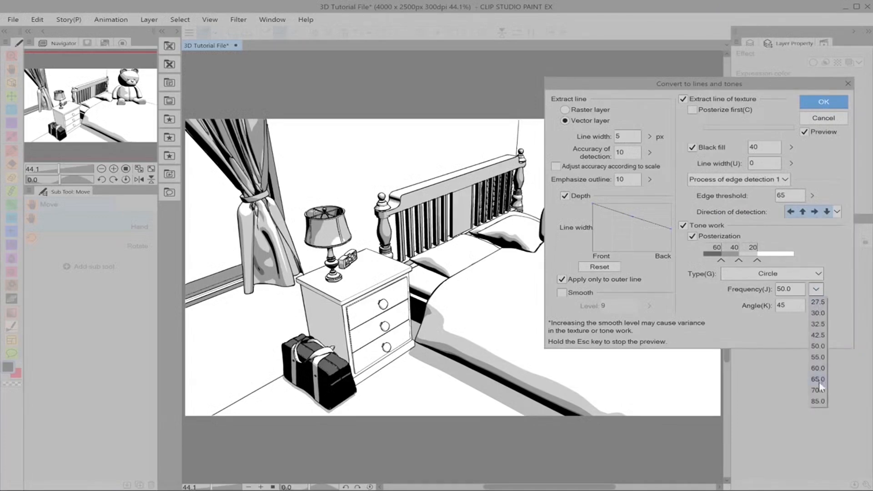
left_click(820, 303)
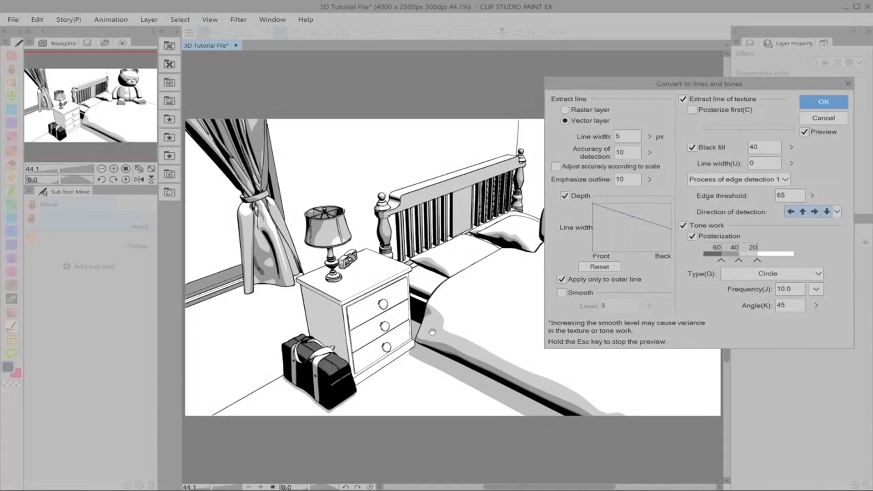
left_click(746, 276)
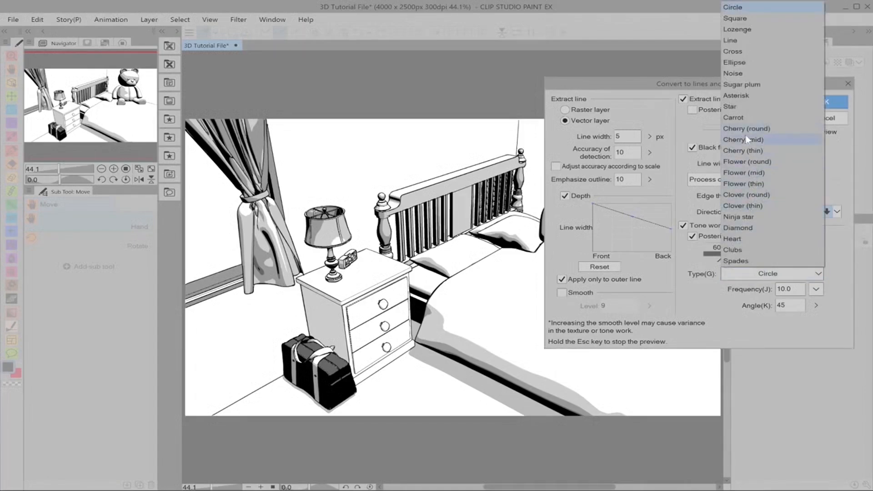
left_click(762, 297)
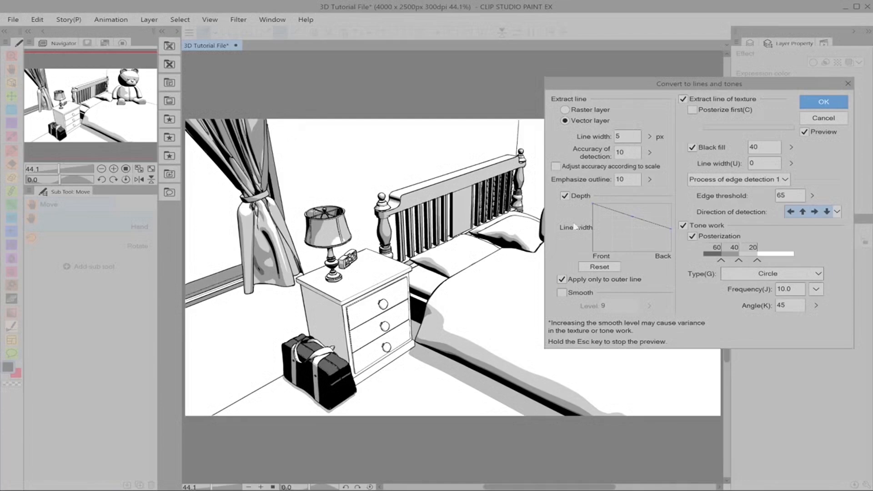
left_click(816, 289)
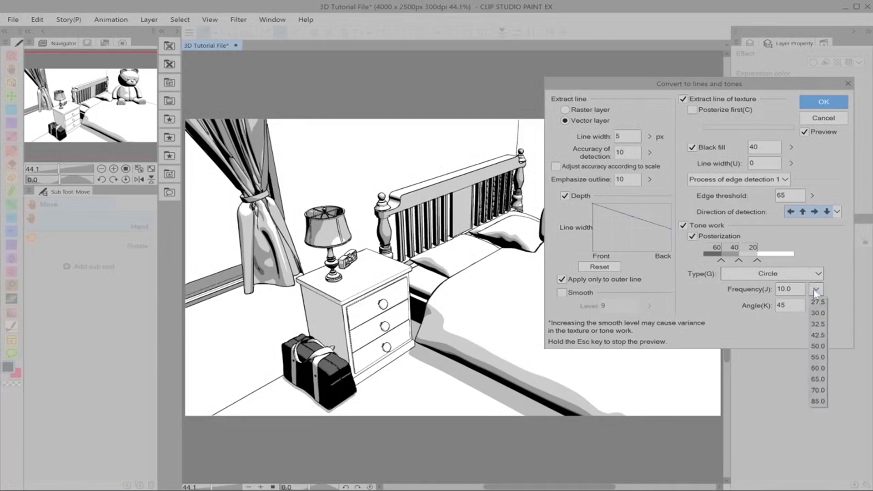
left_click(817, 347)
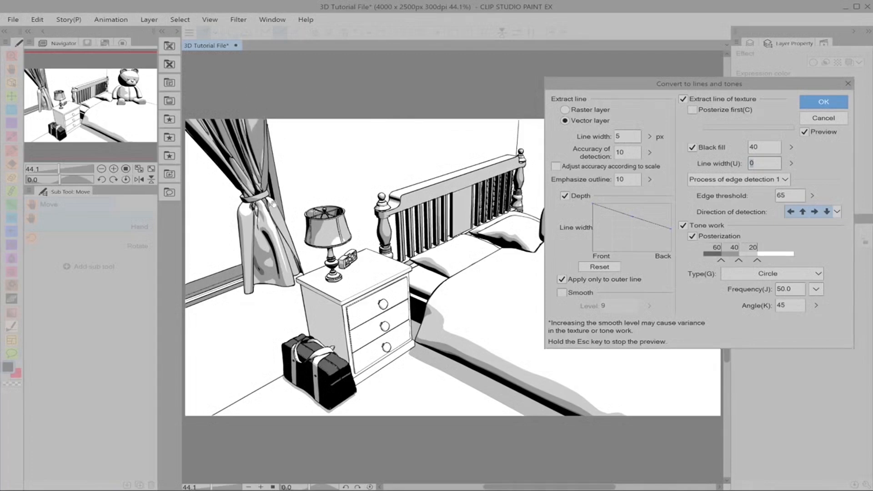
- Keep the Circle tone type and apply the line and tone conversion to the bedroom scene
left_click(815, 273)
left_click(711, 282)
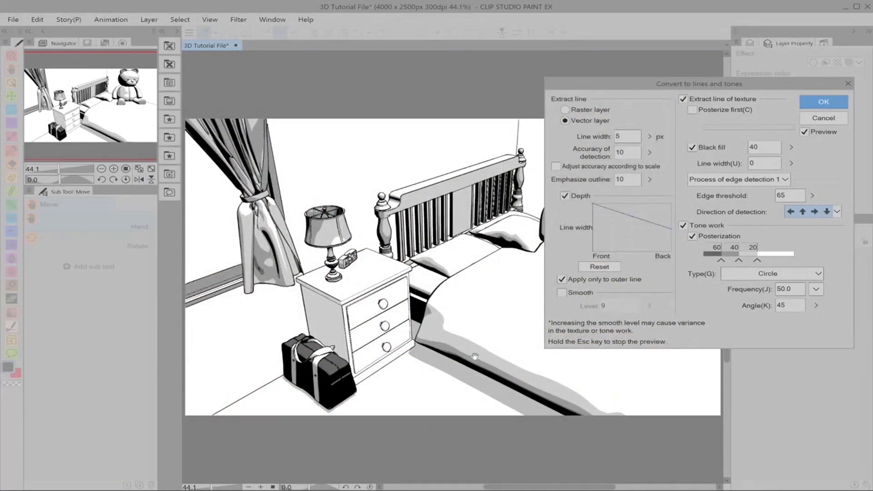
scroll(468, 364, "up", 6)
scroll(453, 366, "up", 3)
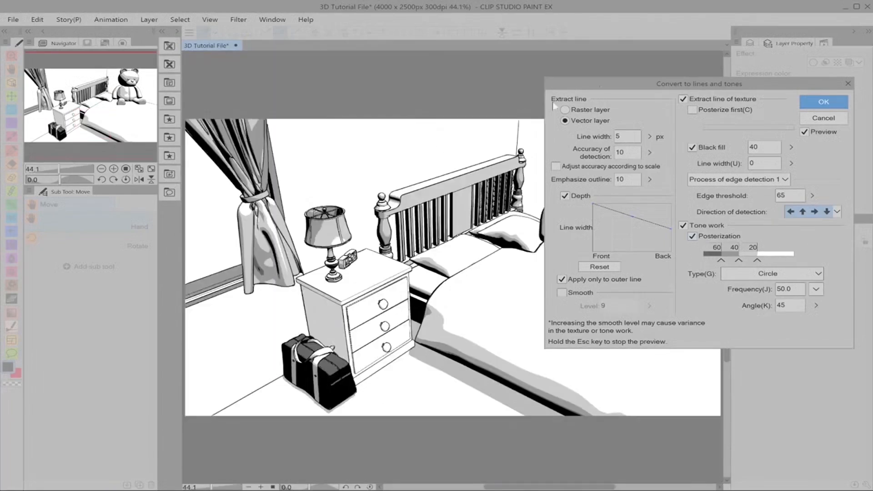
left_click_drag(800, 80, 576, 85)
left_click(584, 107)
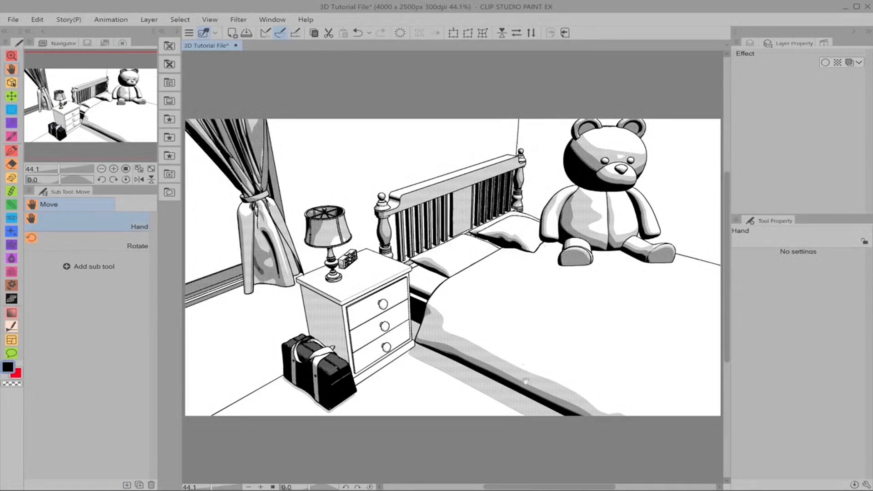
- Examine the halftone dots of the converted tones up close along the blanket's edge and its shadow
scroll(466, 367, "up", 1)
scroll(465, 366, "up", 5)
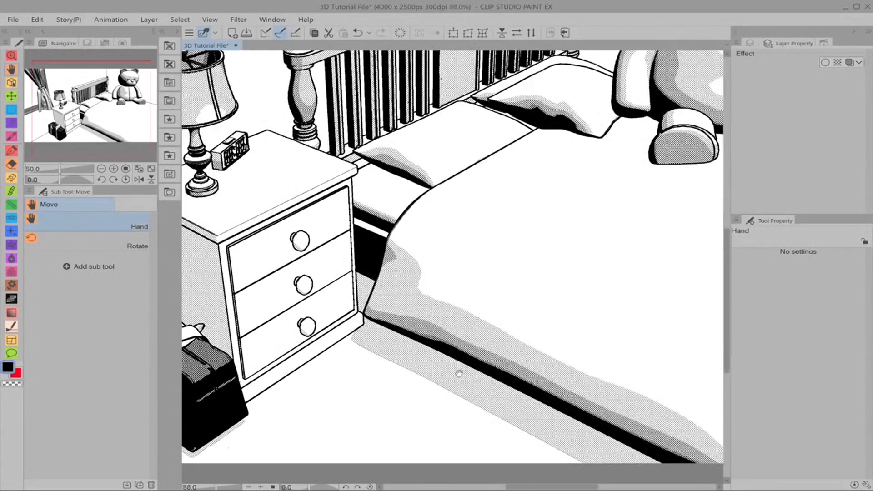
scroll(500, 289, "up", 6)
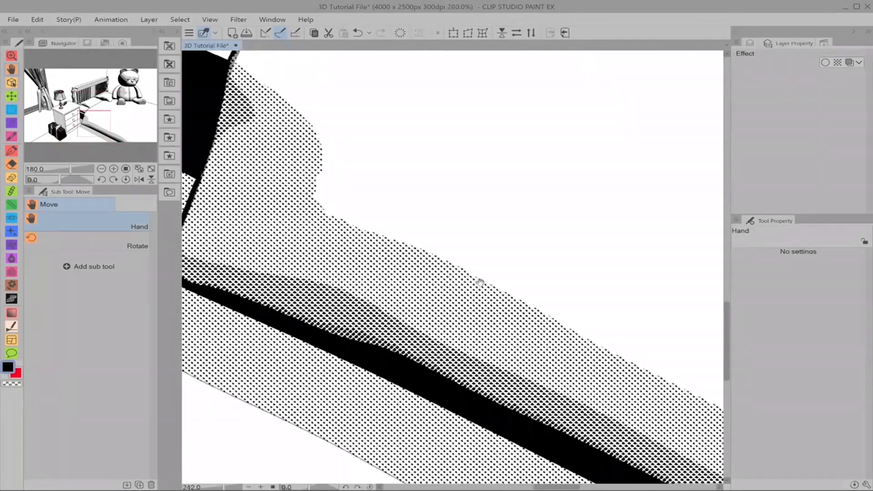
scroll(555, 219, "up", 4)
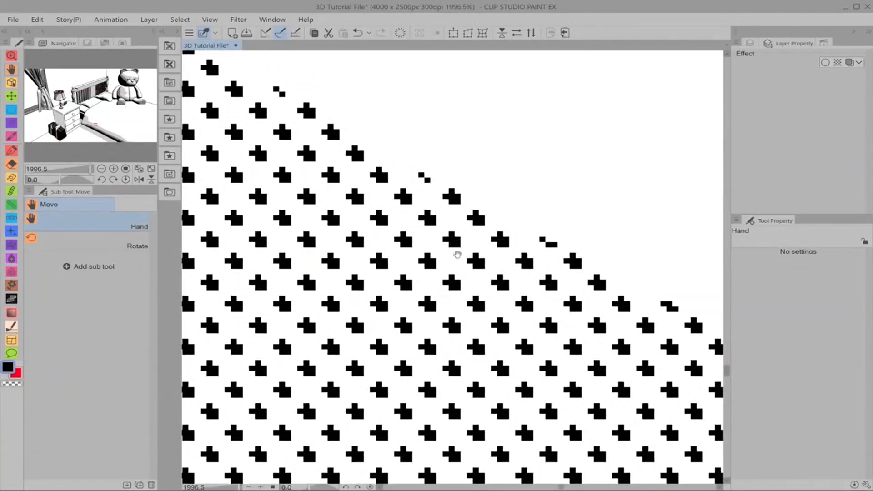
scroll(452, 279, "down", 4)
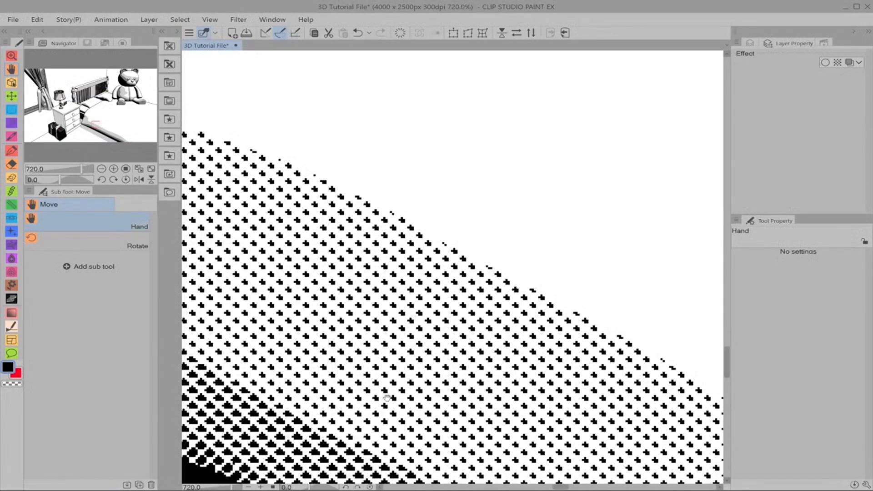
left_click_drag(395, 411, 447, 101)
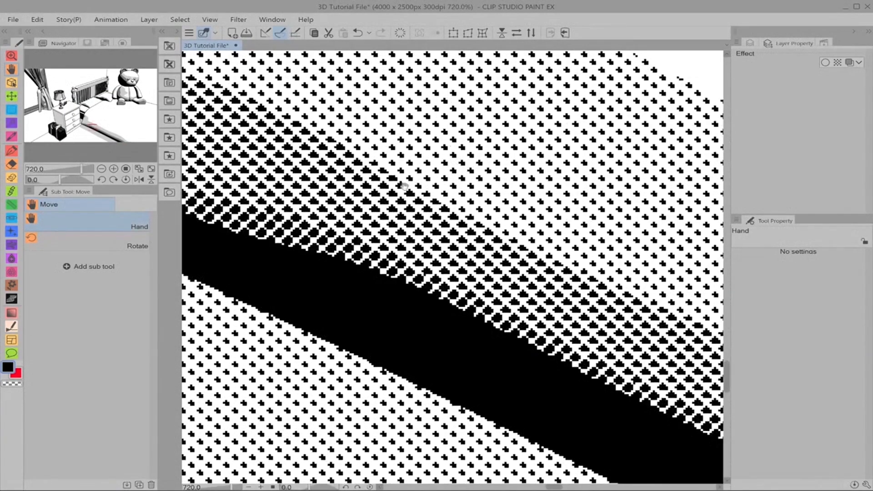